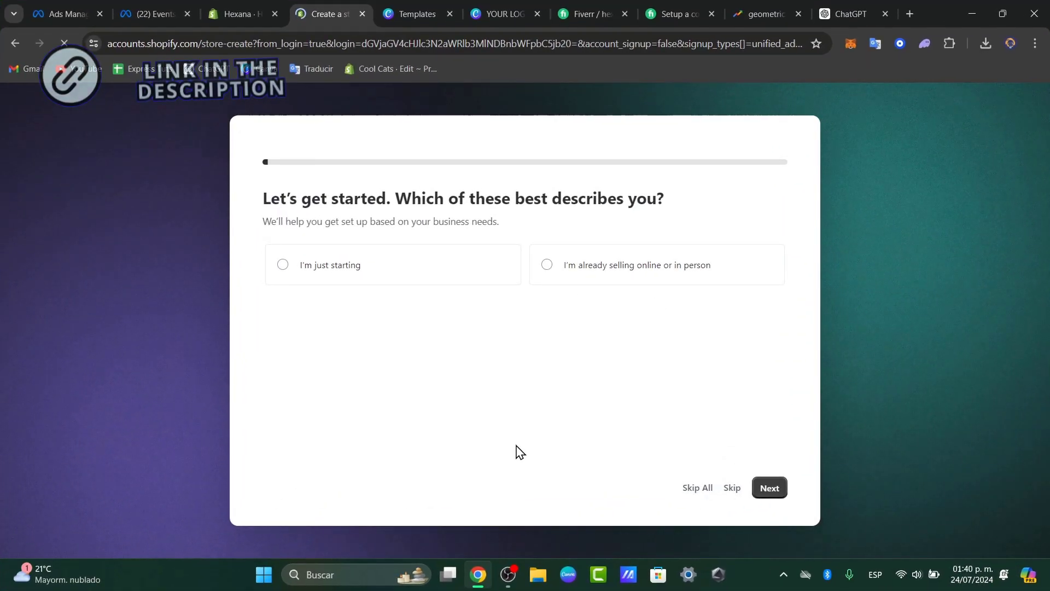
Answer the store setup questions with "I'm just starting" and choose an online store as the place to sell.
click(456, 288)
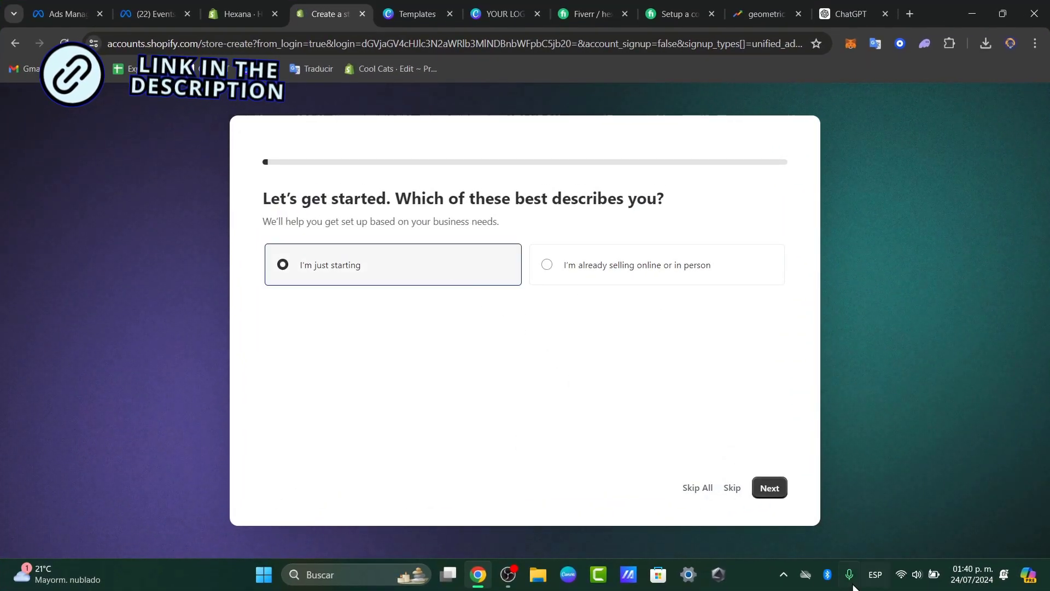
click(764, 492)
click(547, 263)
click(498, 275)
click(613, 285)
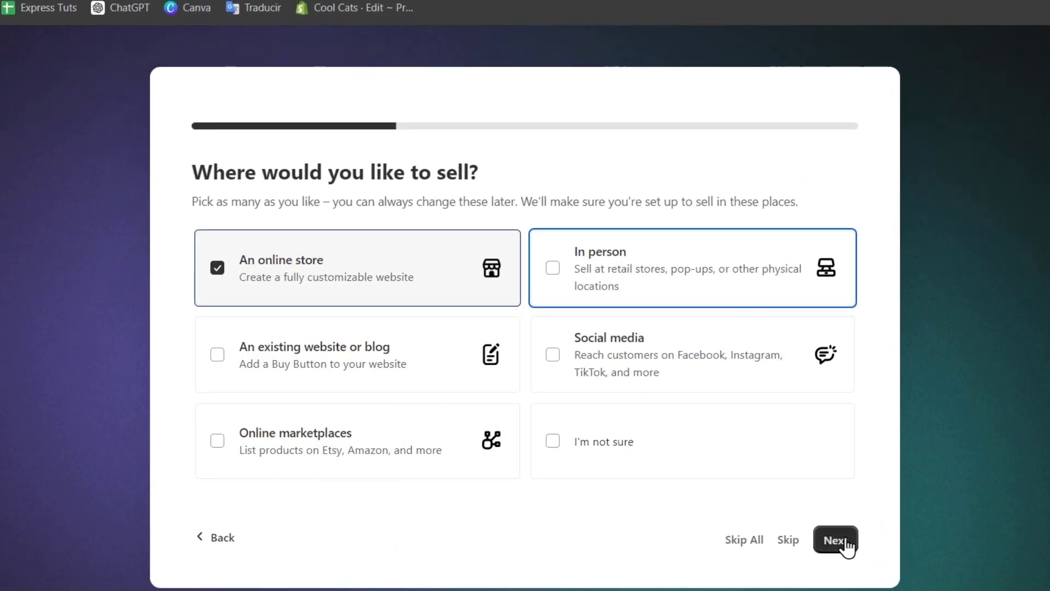
click(835, 539)
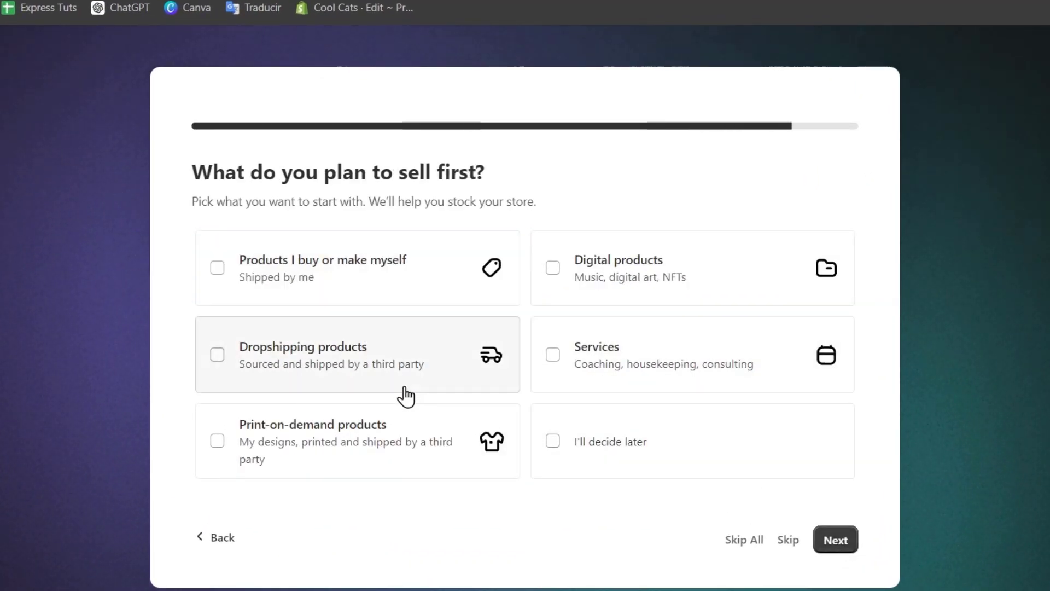
Choose print-on-demand products as the first items to sell and accept Mexico as the business location.
click(382, 434)
click(835, 539)
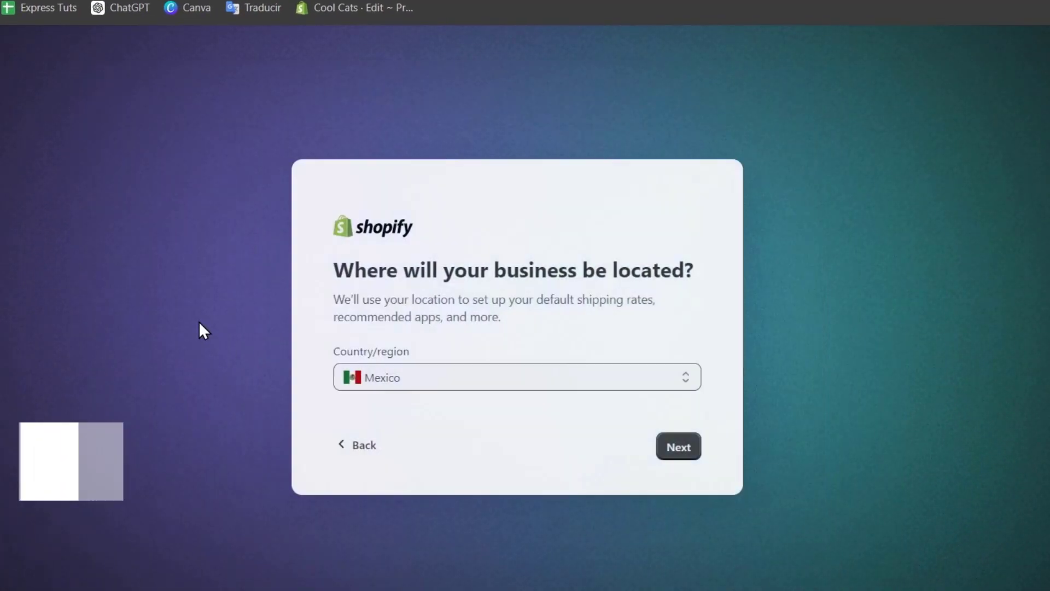
click(677, 448)
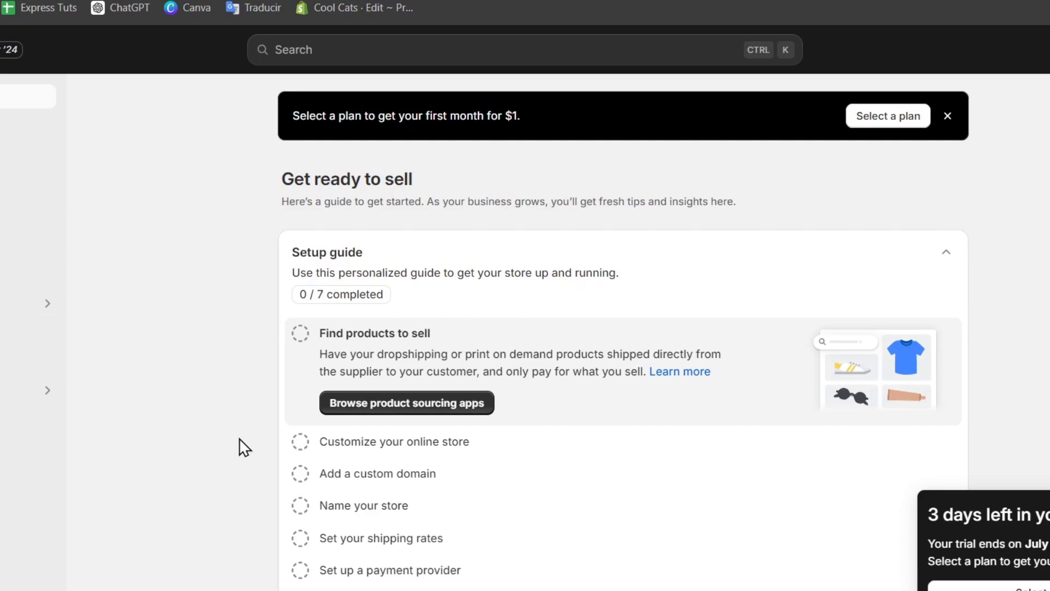
Go to the store's themes from the setup guide's online store customization task and look through the popular free themes.
click(522, 455)
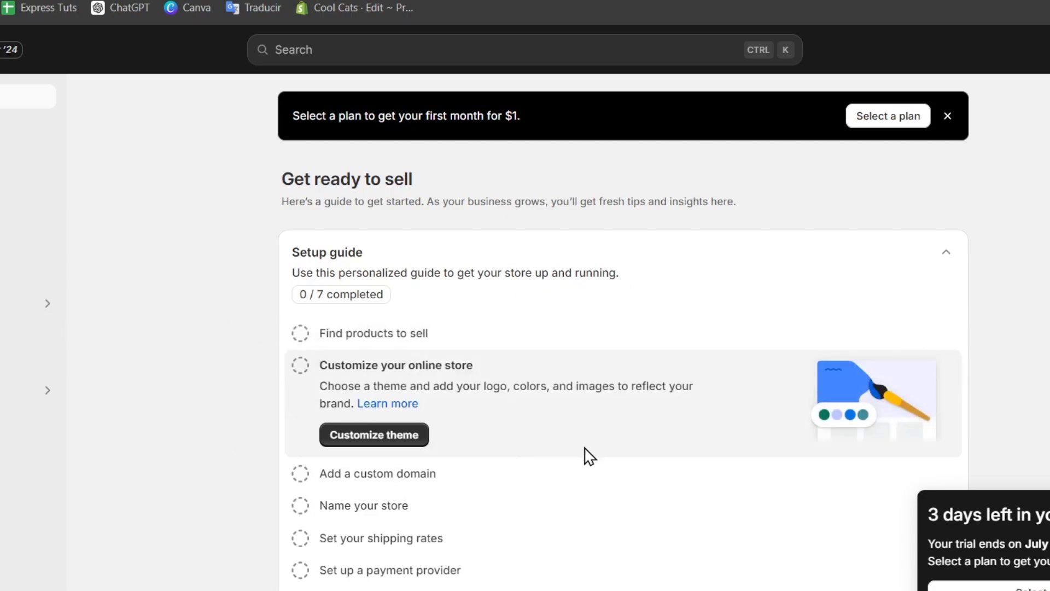
click(411, 443)
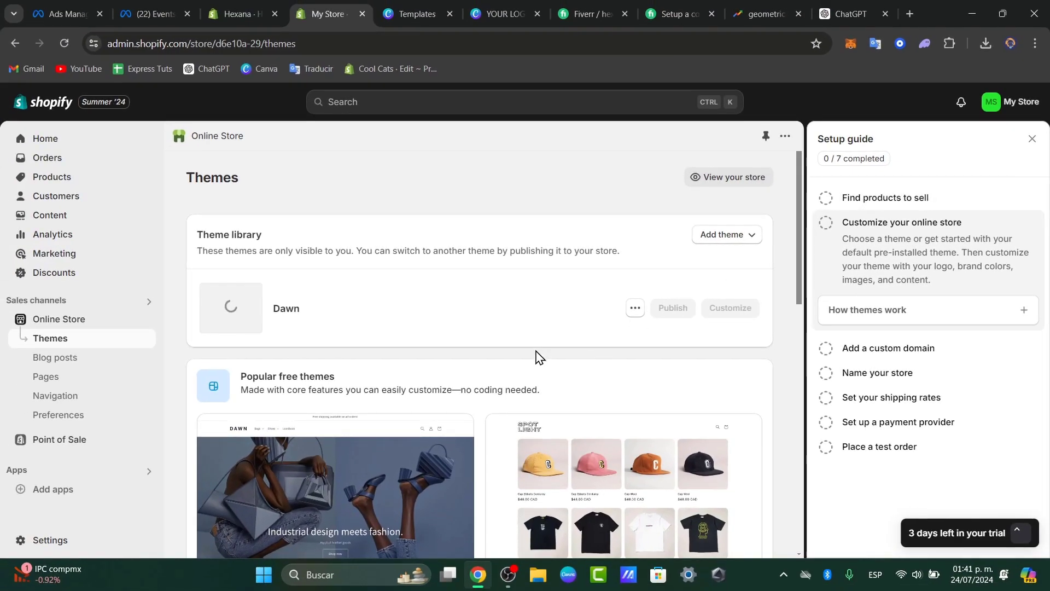
scroll(540, 367, down, 5)
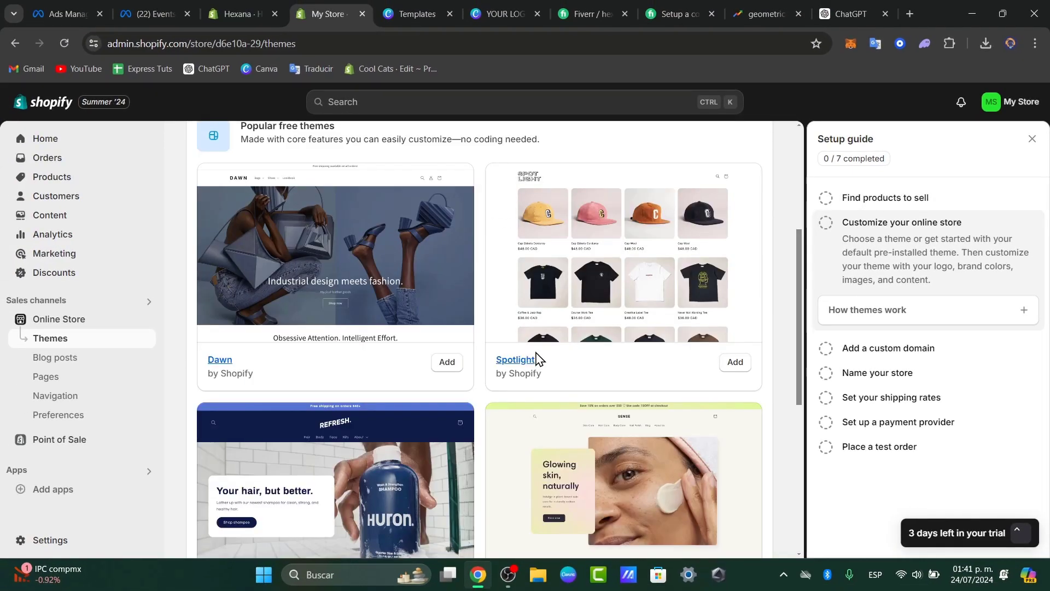
scroll(424, 434, down, 6)
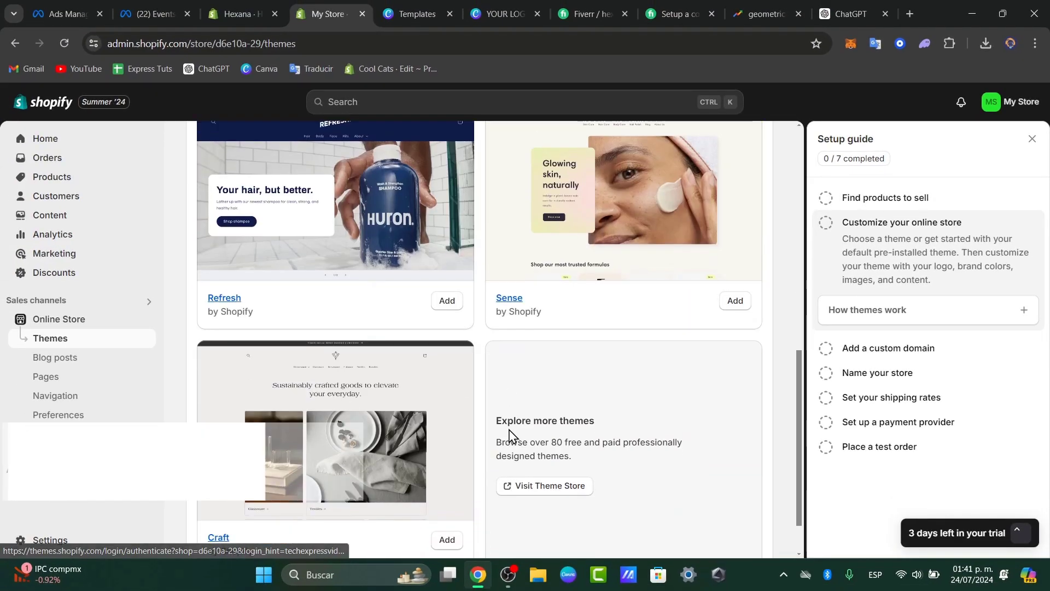
scroll(509, 436, up, 8)
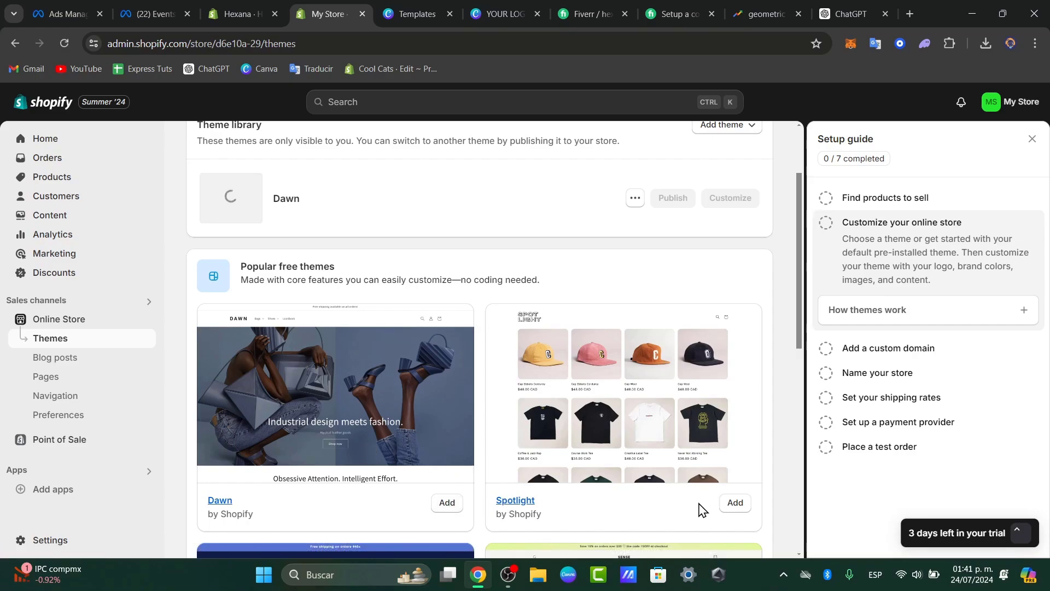
scroll(697, 503, up, 2)
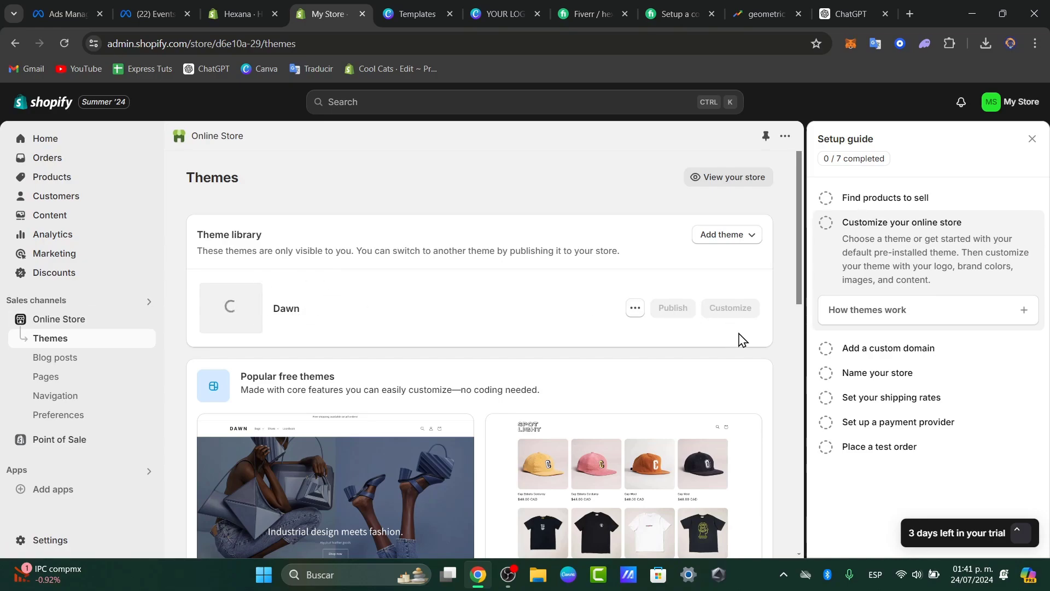
Close the setup guide and open the Dawn theme for customization.
click(634, 308)
click(446, 299)
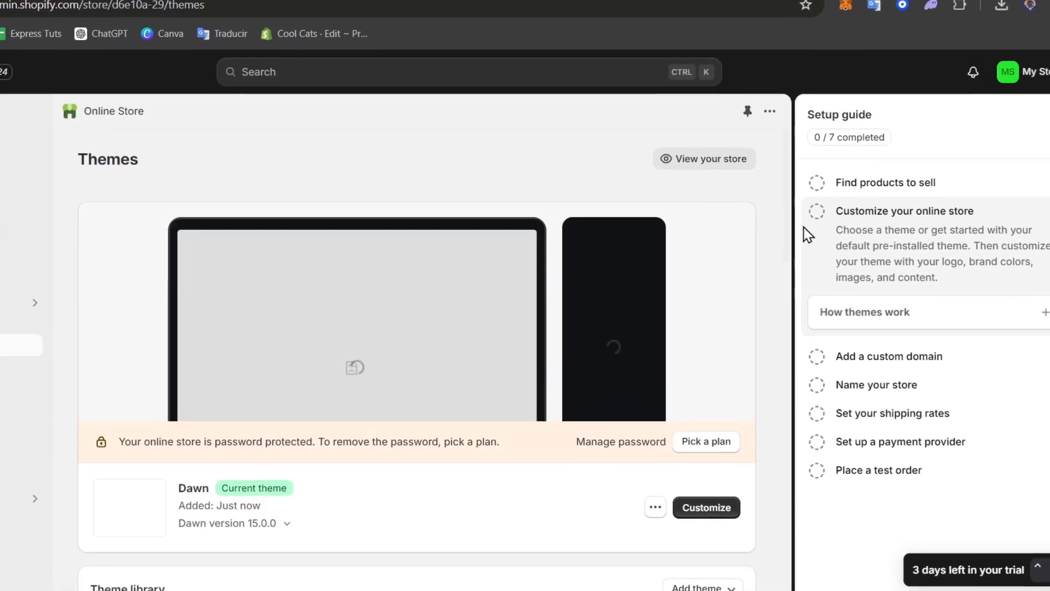
click(1047, 115)
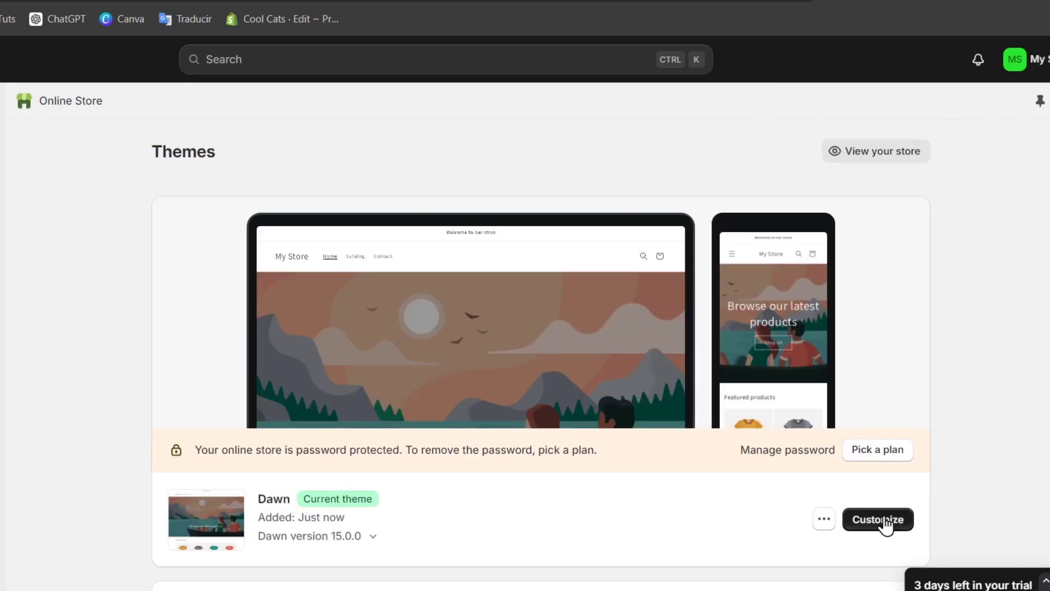
click(878, 519)
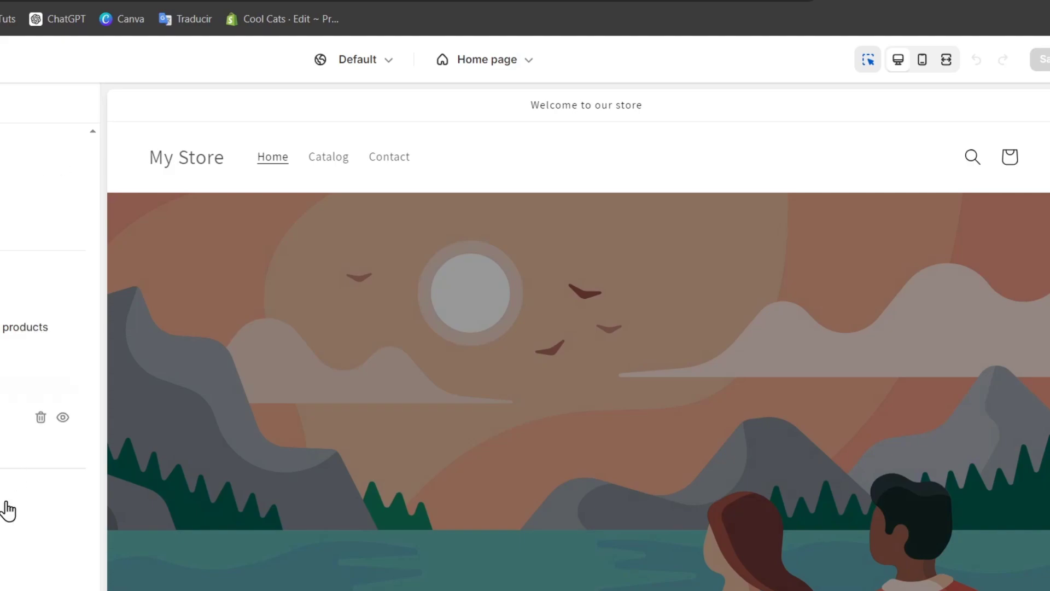
Review the home page preview and add a Collapsible content section to the page.
scroll(478, 356, down, 10)
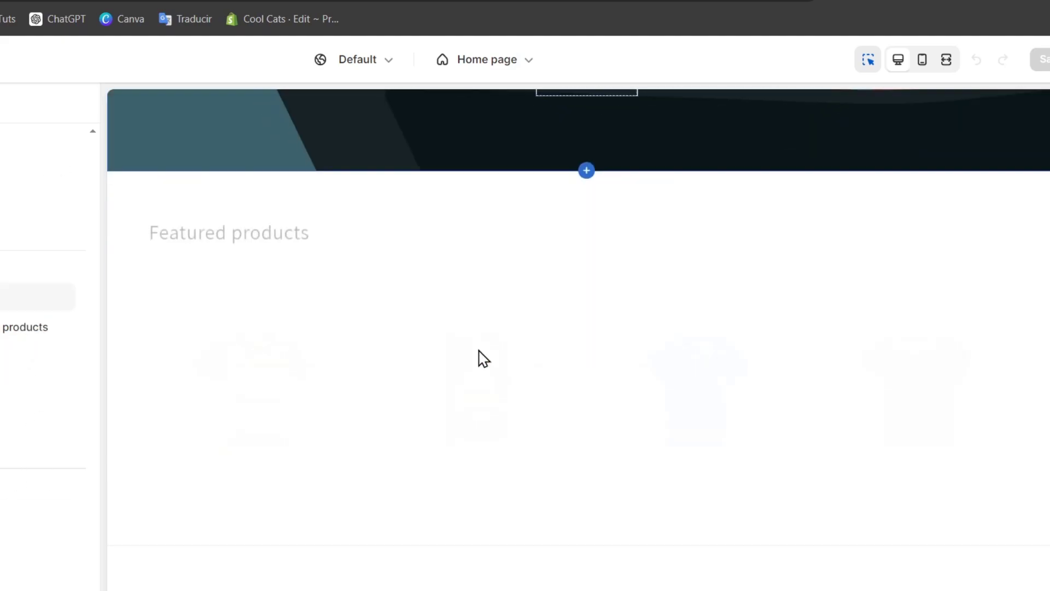
scroll(478, 356, up, 10)
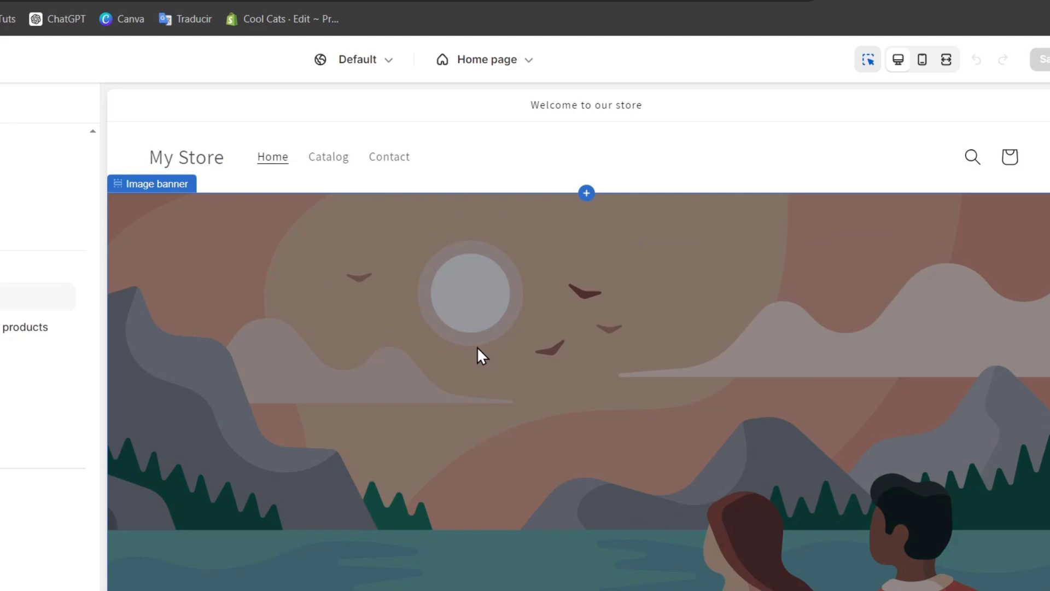
scroll(478, 348, down, 10)
scroll(478, 348, up, 5)
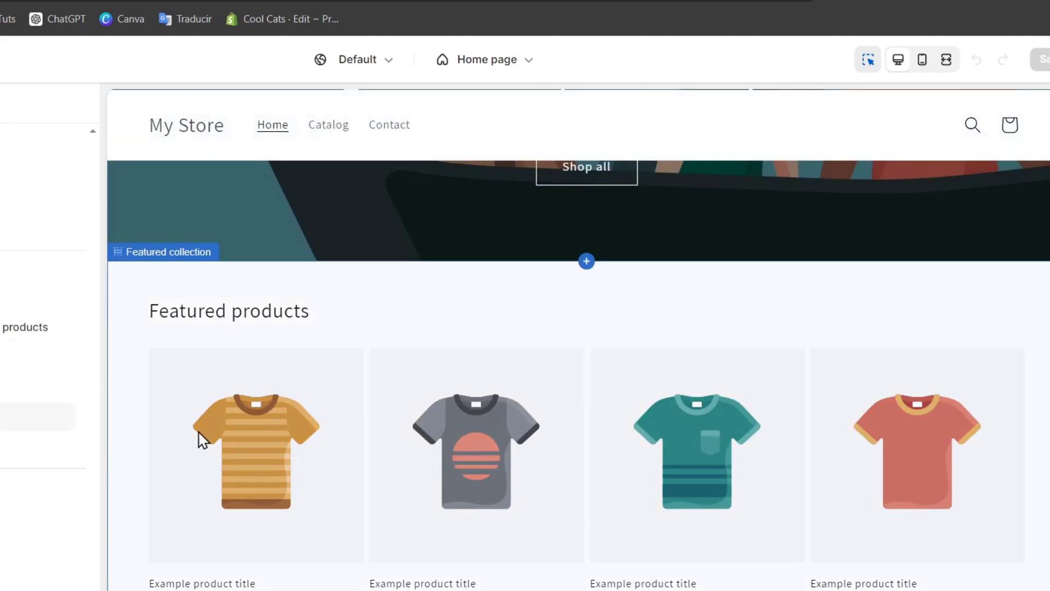
click(8, 447)
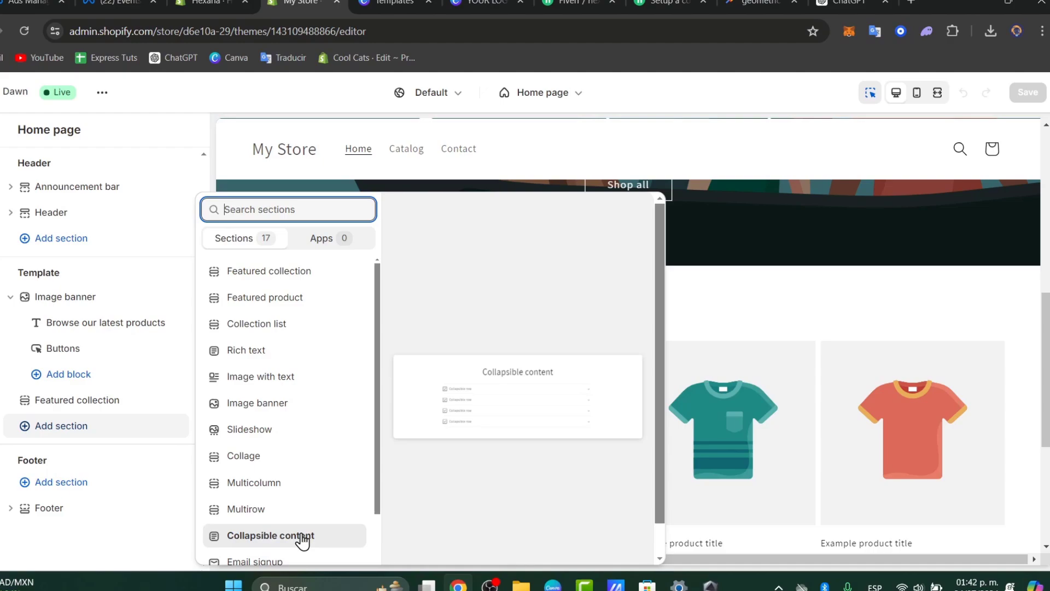
click(213, 572)
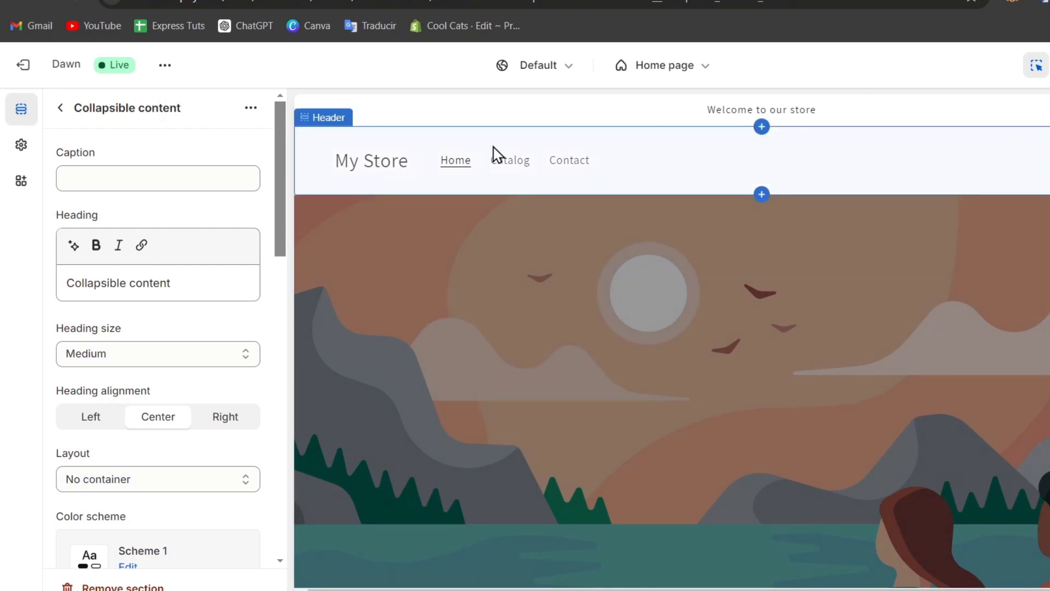
Open the image picker for the store logo in the theme settings.
click(25, 151)
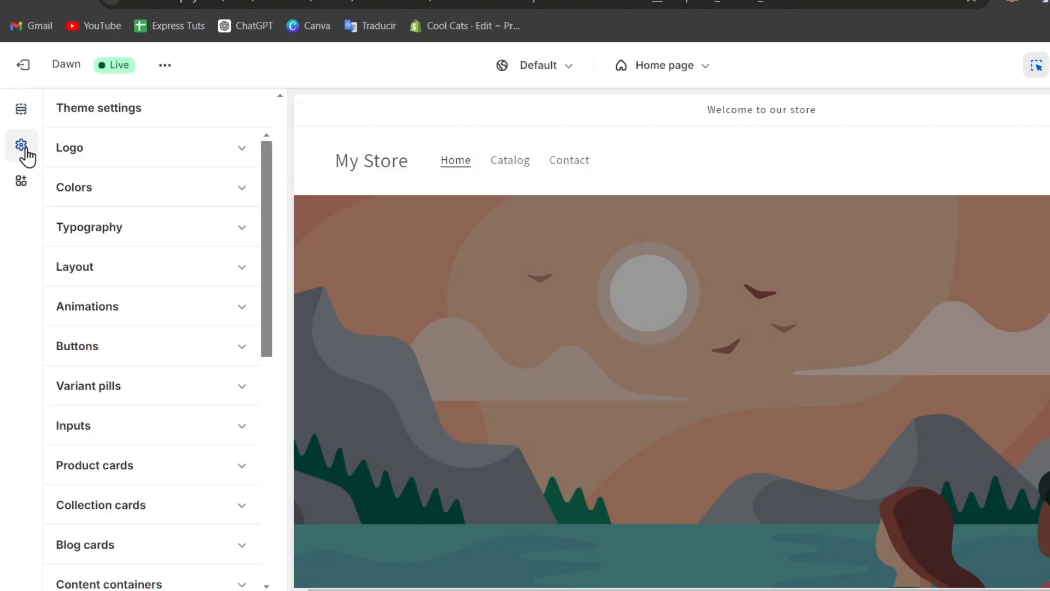
click(134, 148)
click(152, 224)
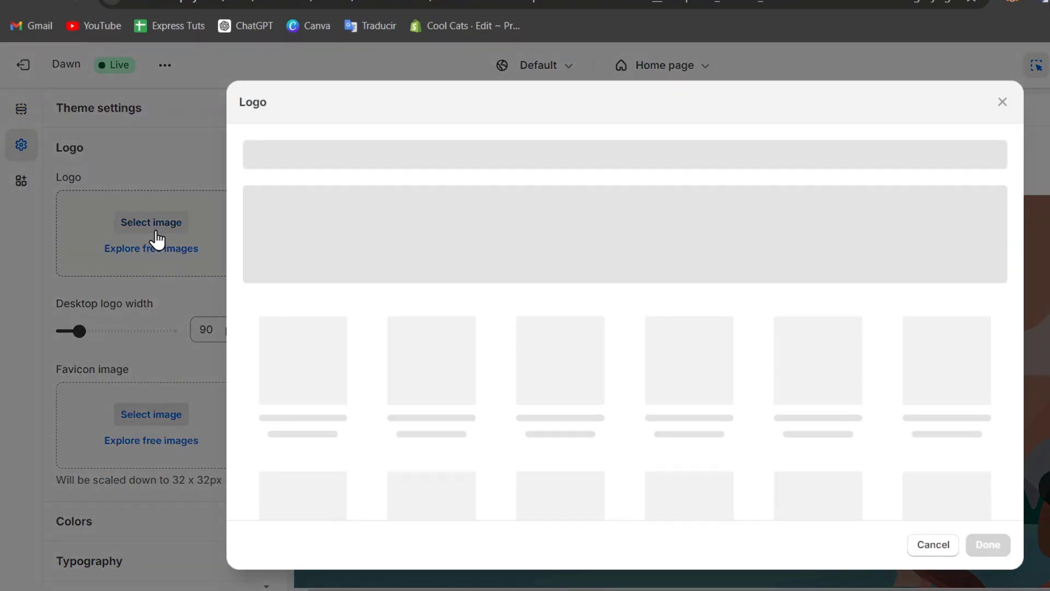
Try to upload the star image file 5 from the Descargas folder as the logo.
click(641, 431)
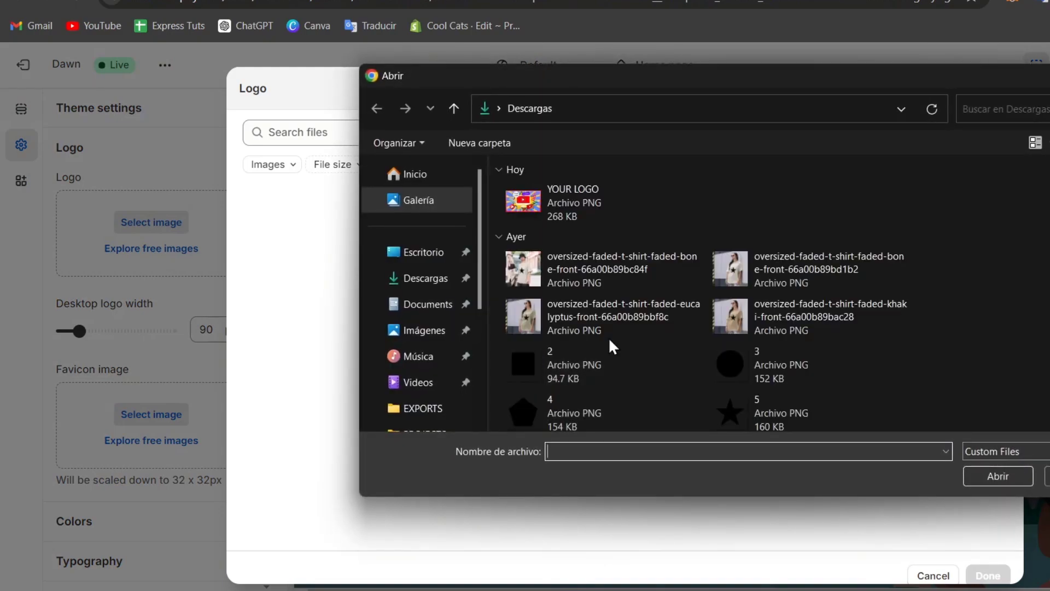
scroll(697, 308, down, 3)
click(737, 270)
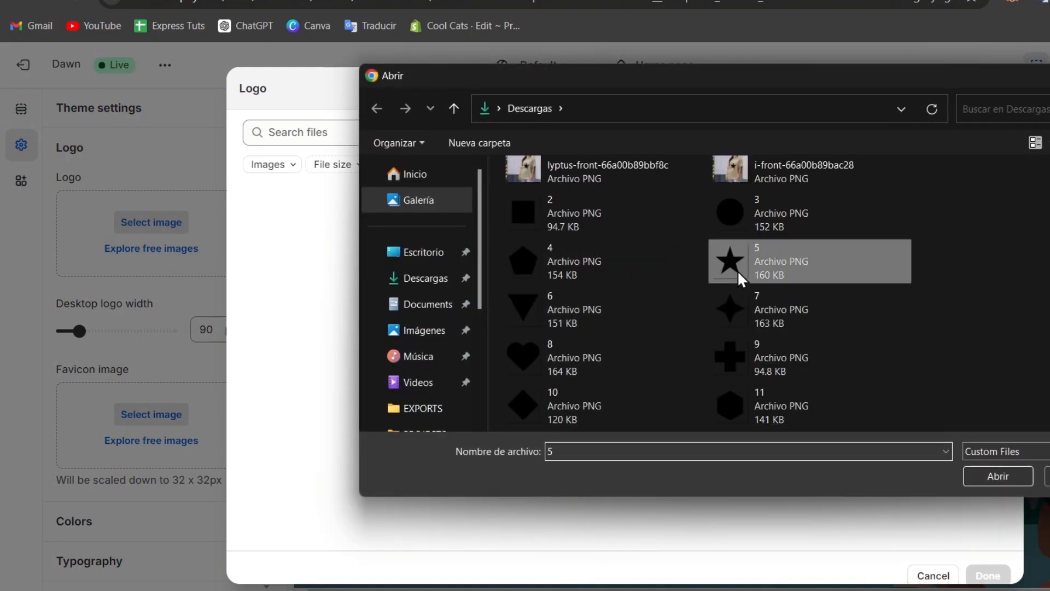
click(979, 472)
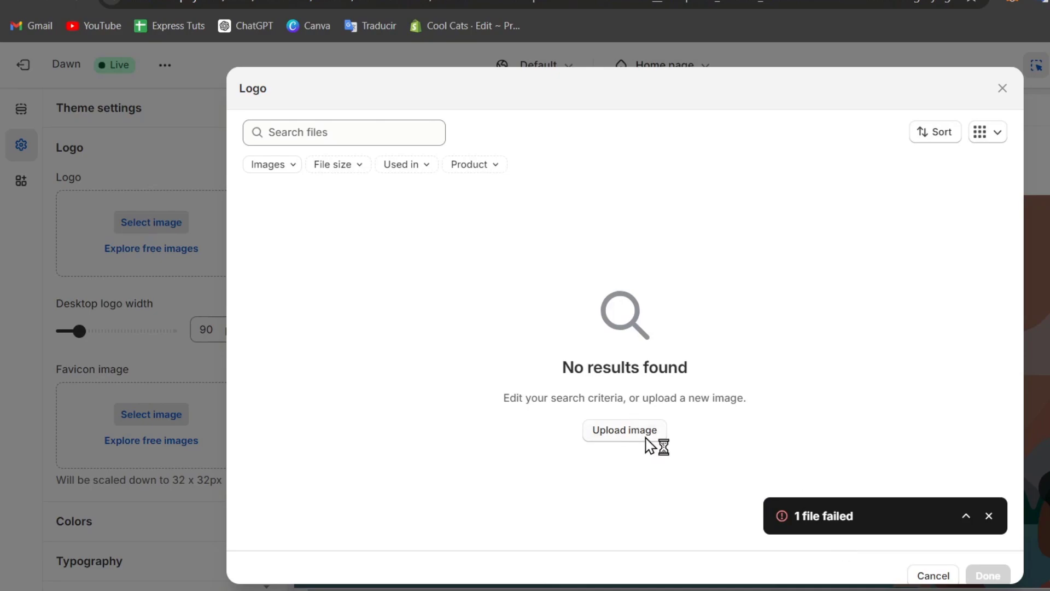
Upload the lion image Untitled design (7) and apply it as the store logo.
scroll(742, 273, down, 5)
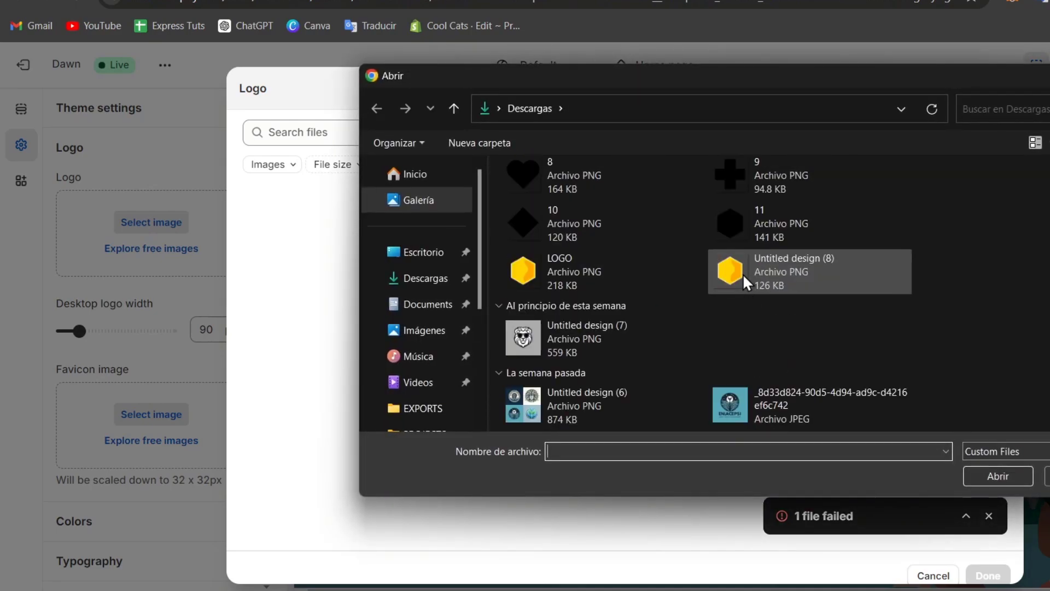
scroll(742, 274, down, 7)
scroll(715, 281, up, 3)
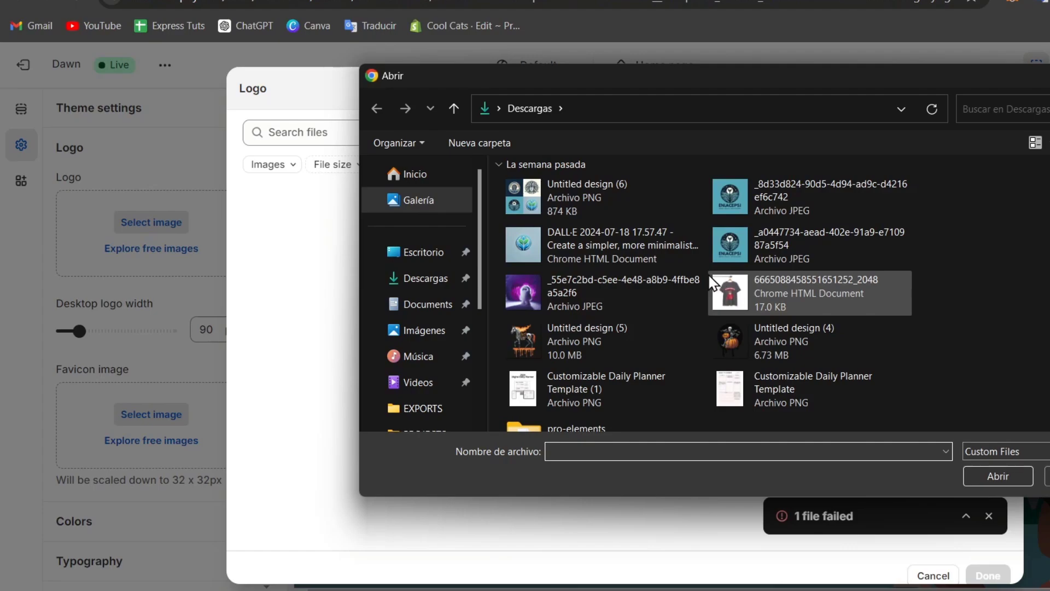
scroll(711, 281, up, 4)
click(632, 336)
click(1013, 476)
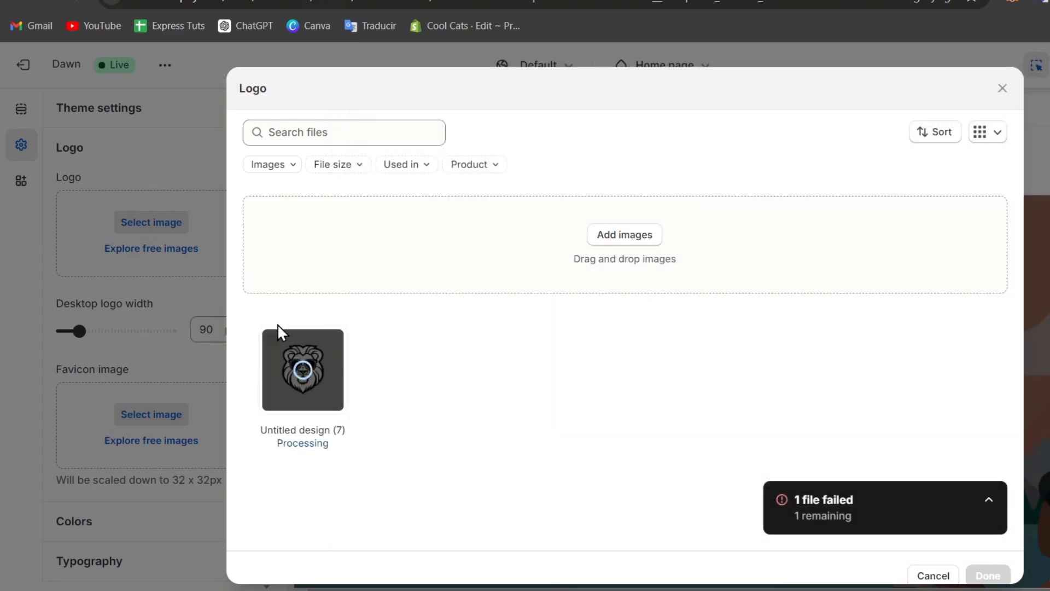
click(984, 576)
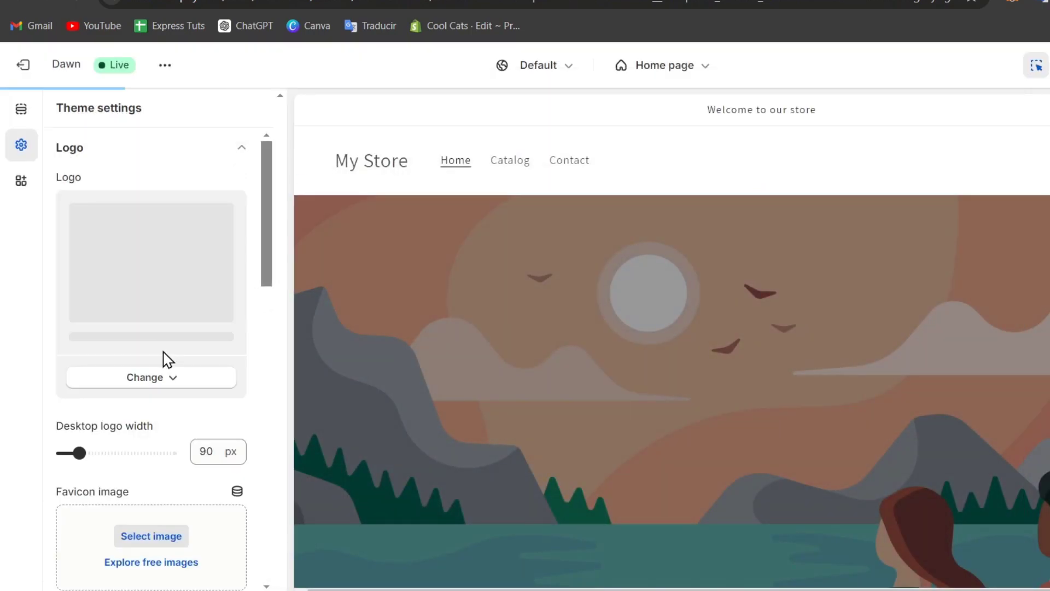
Open color Scheme 5 in the theme's color settings and set its background to #9C9C9C.
scroll(164, 359, down, 5)
click(162, 377)
scroll(162, 378, down, 7)
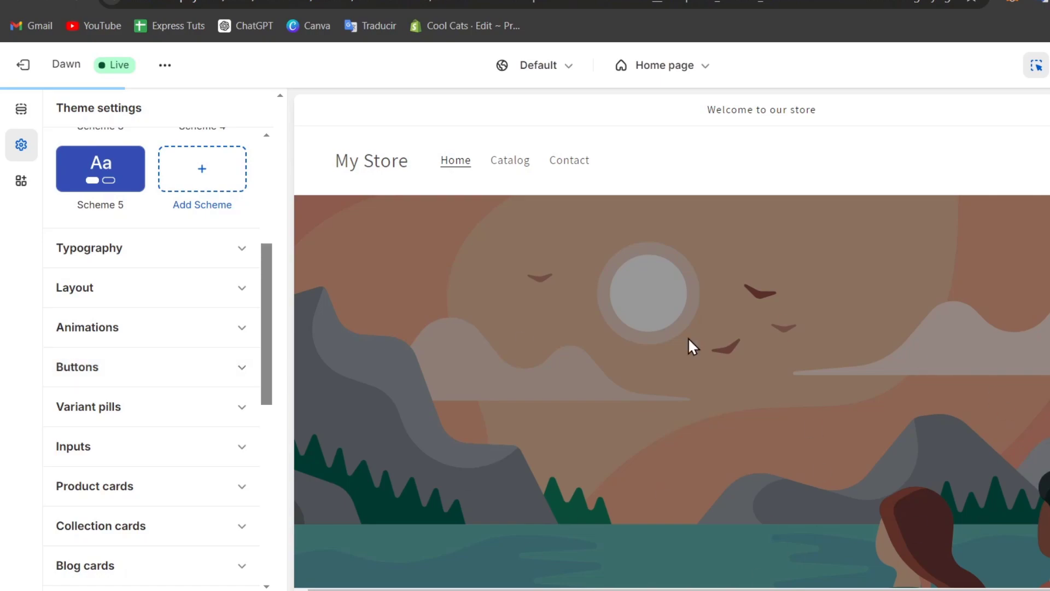
scroll(158, 355, up, 5)
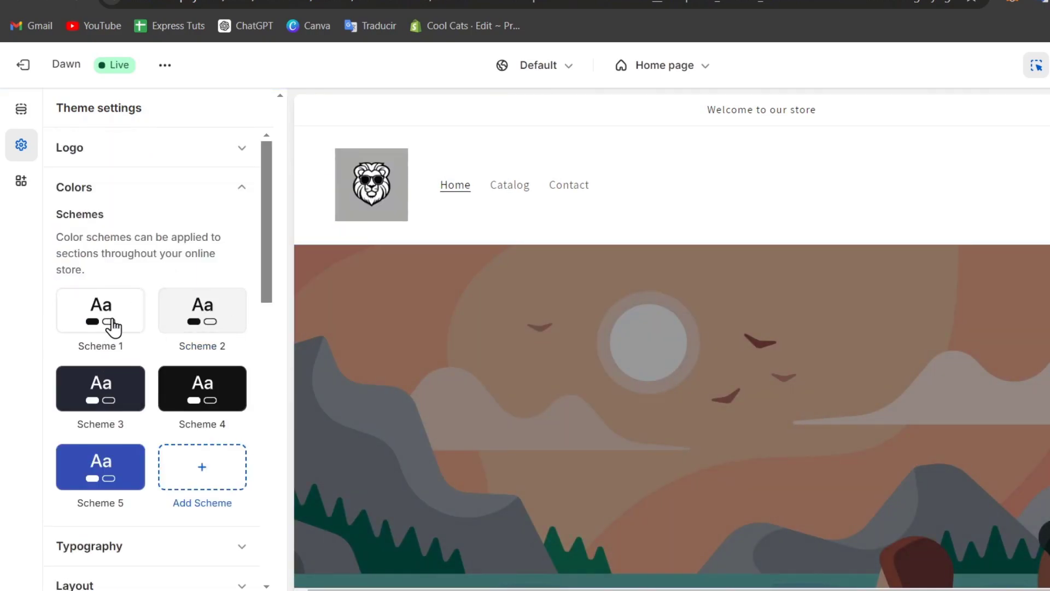
click(117, 469)
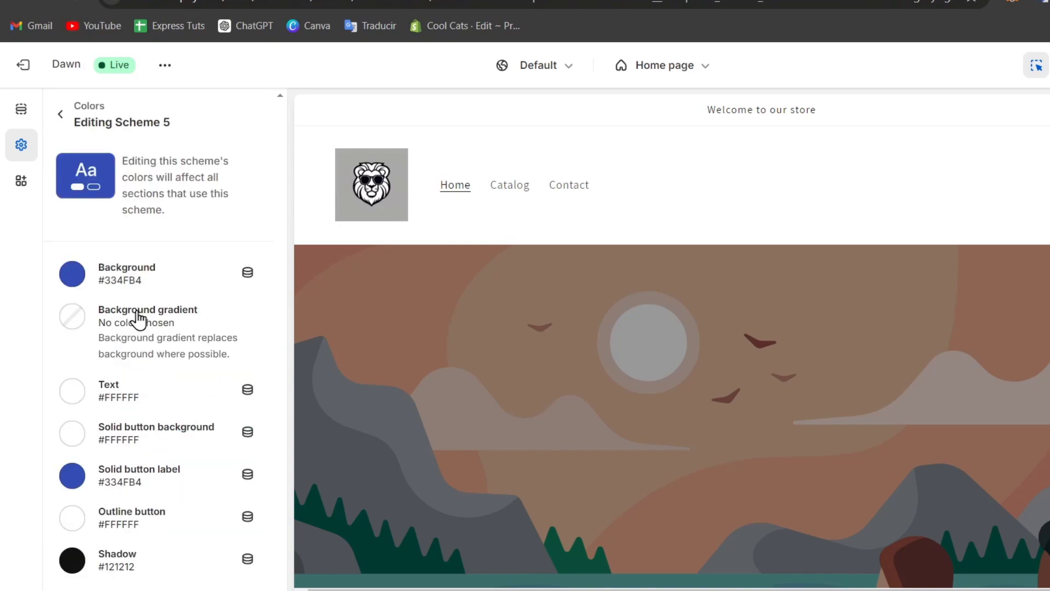
click(73, 273)
drag(146, 368, 40, 356)
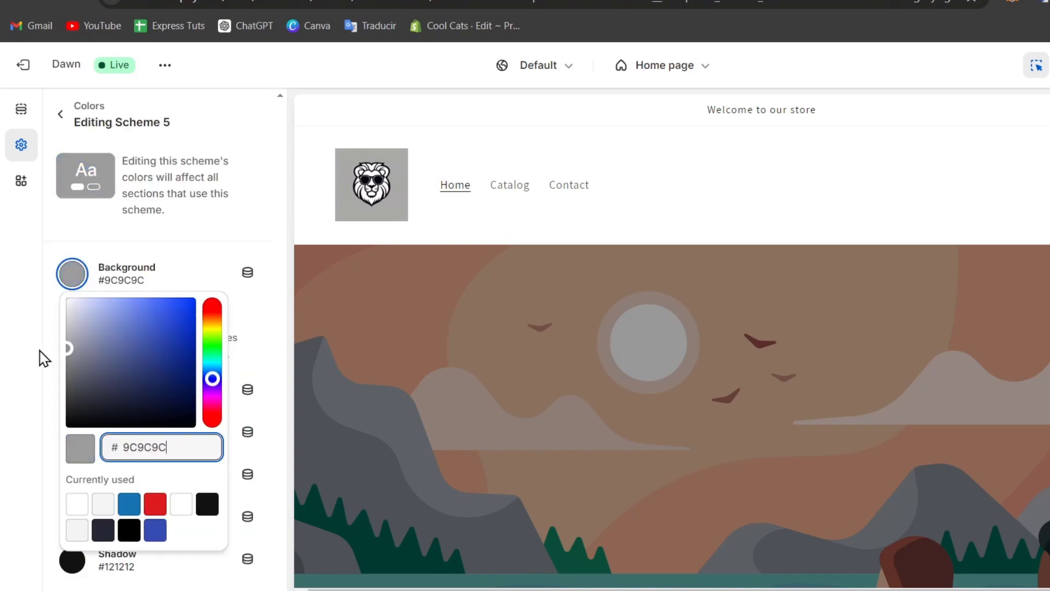
click(167, 268)
Set Scheme 5's solid button label color to #242833 and return to the Collapsible content section's settings.
click(74, 475)
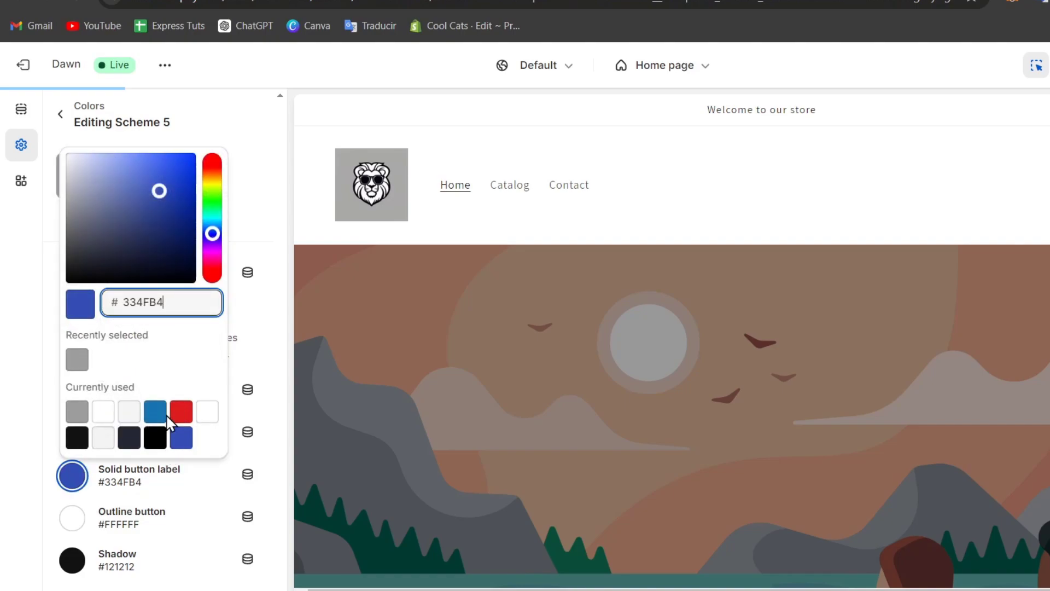
click(130, 438)
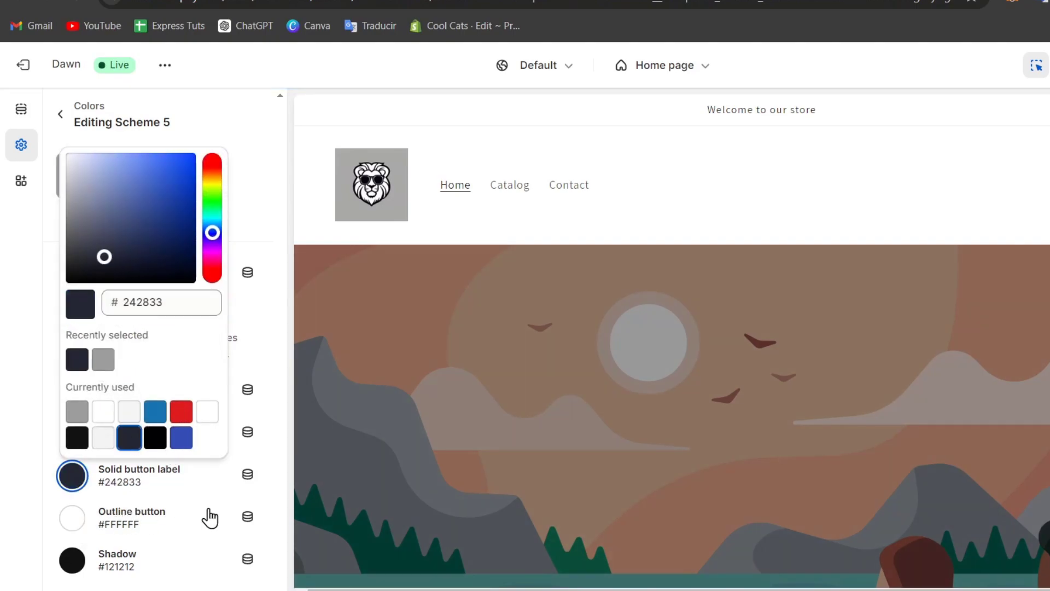
click(271, 391)
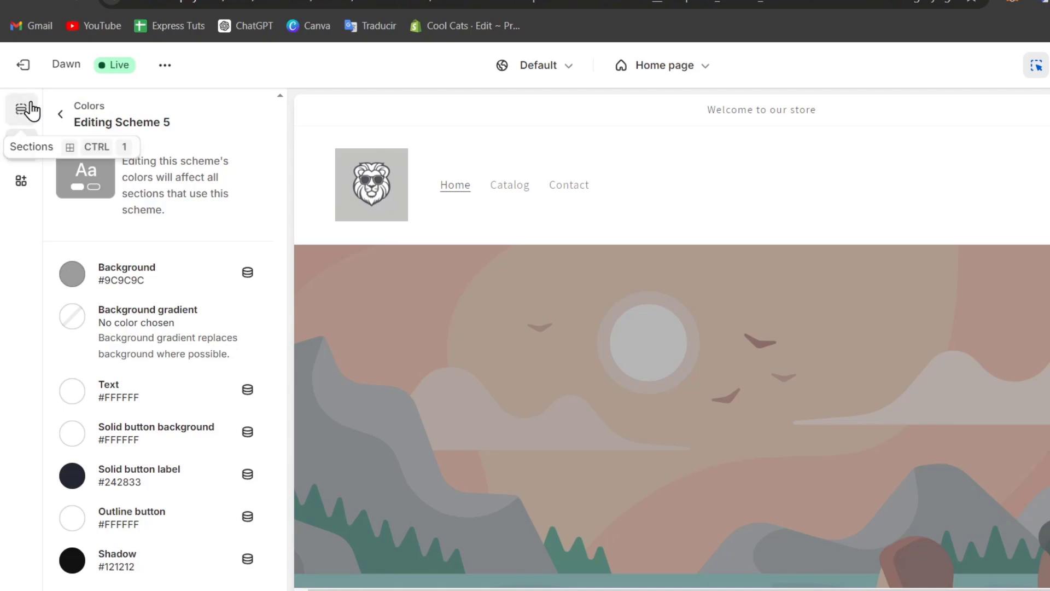
click(31, 108)
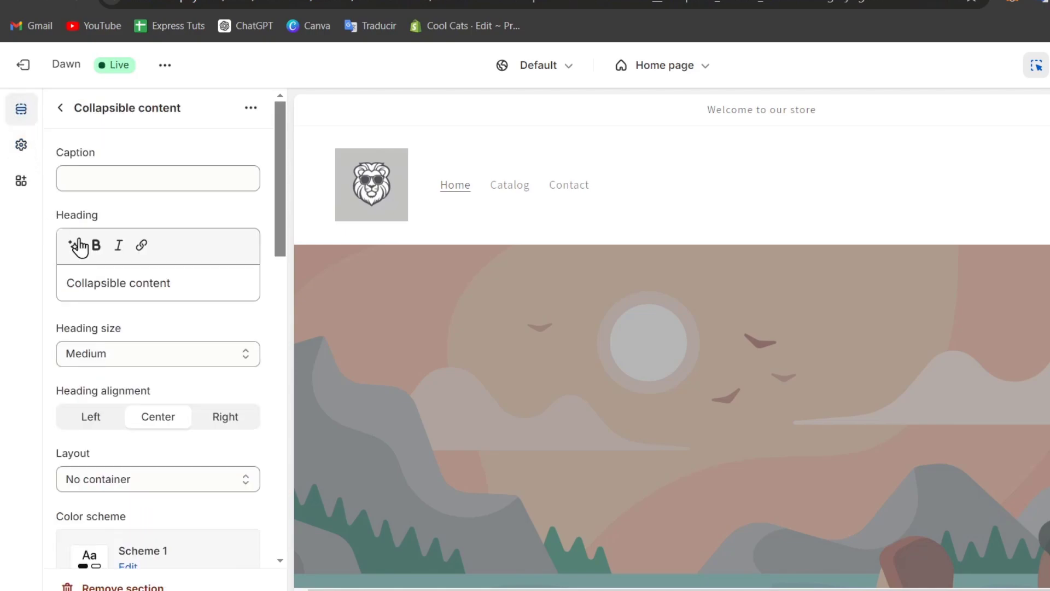
Try Scheme 2 on the Header section and set its color scheme to Scheme 4.
click(919, 218)
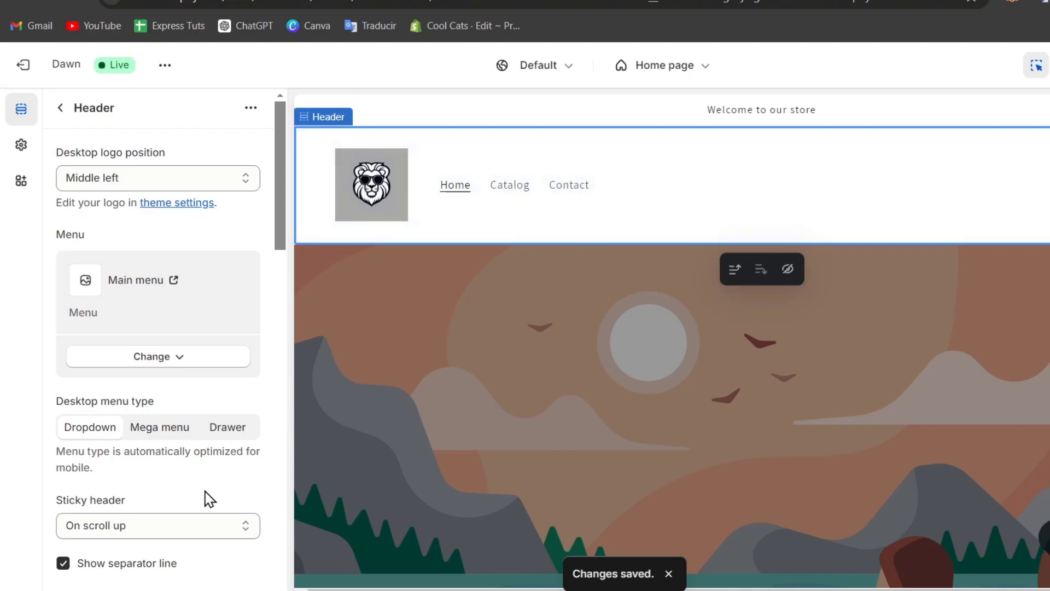
scroll(209, 499, down, 10)
scroll(208, 499, up, 5)
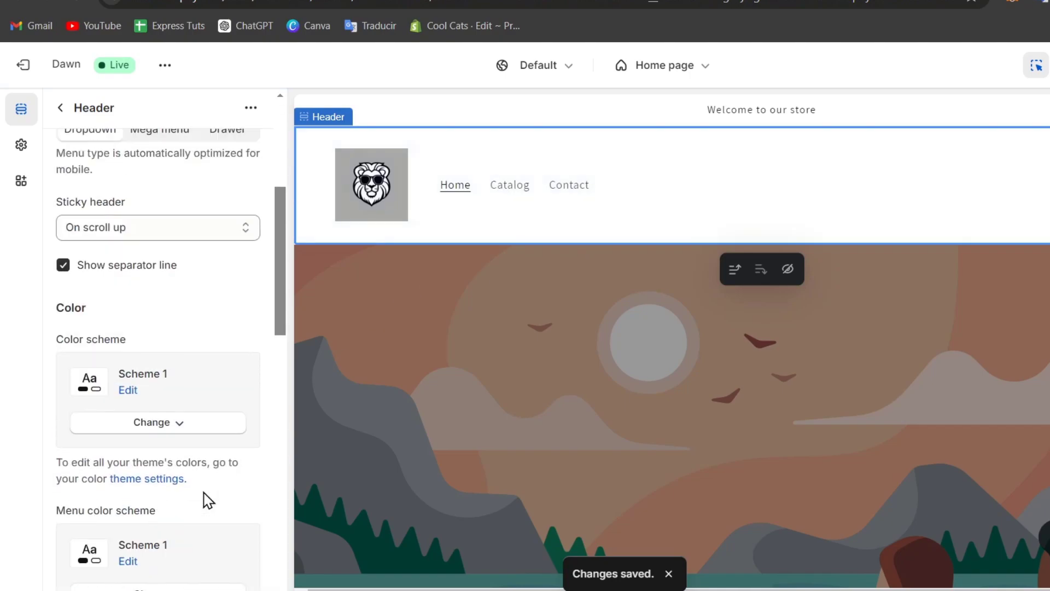
click(205, 428)
click(173, 268)
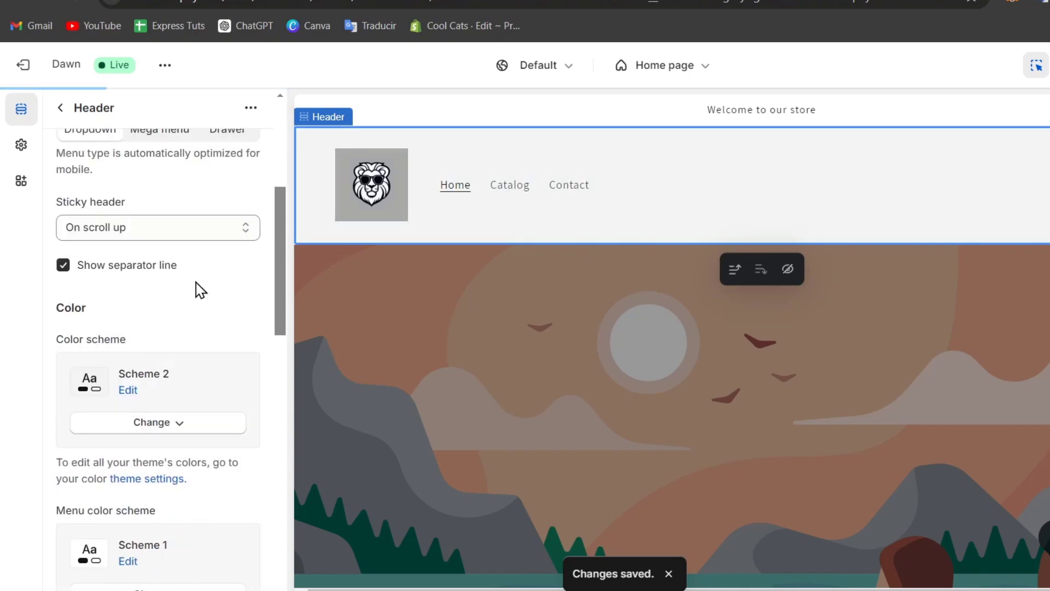
click(223, 428)
click(189, 342)
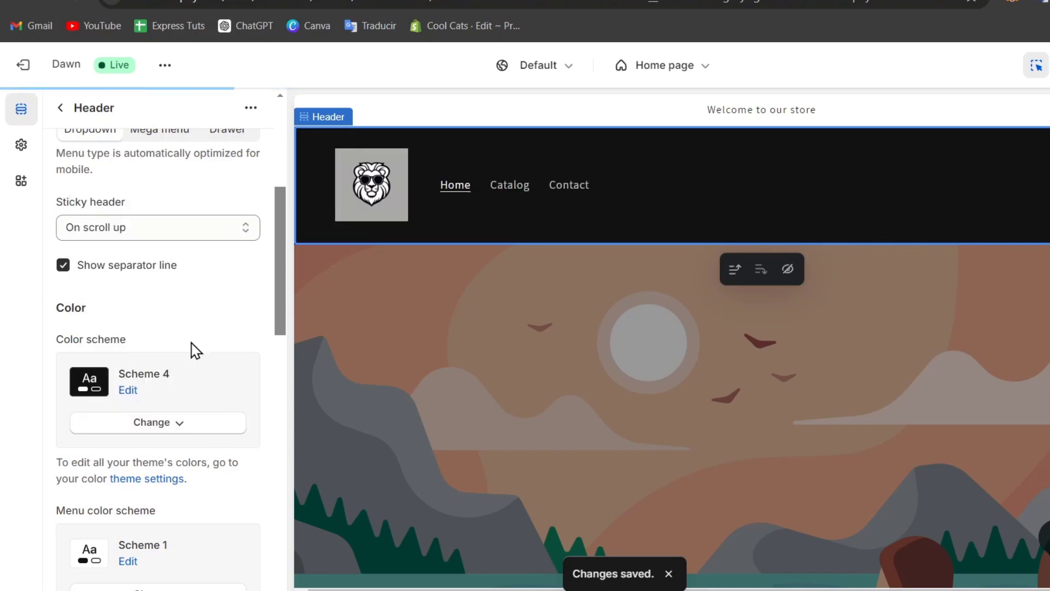
Open the Image banner's first image picker, cancel it without choosing a file, and save the theme changes.
click(734, 356)
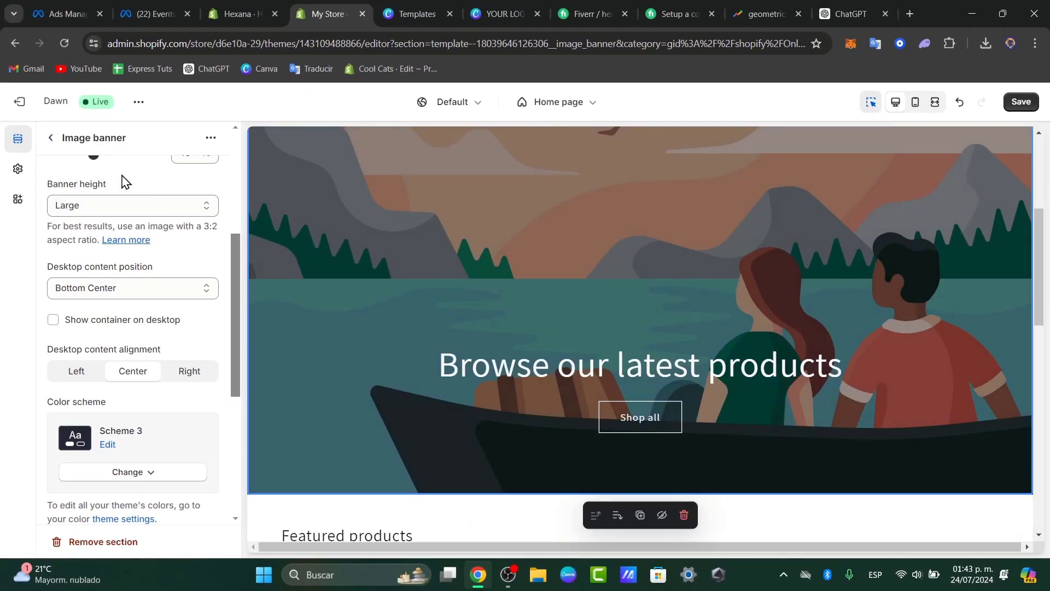
click(17, 168)
click(18, 143)
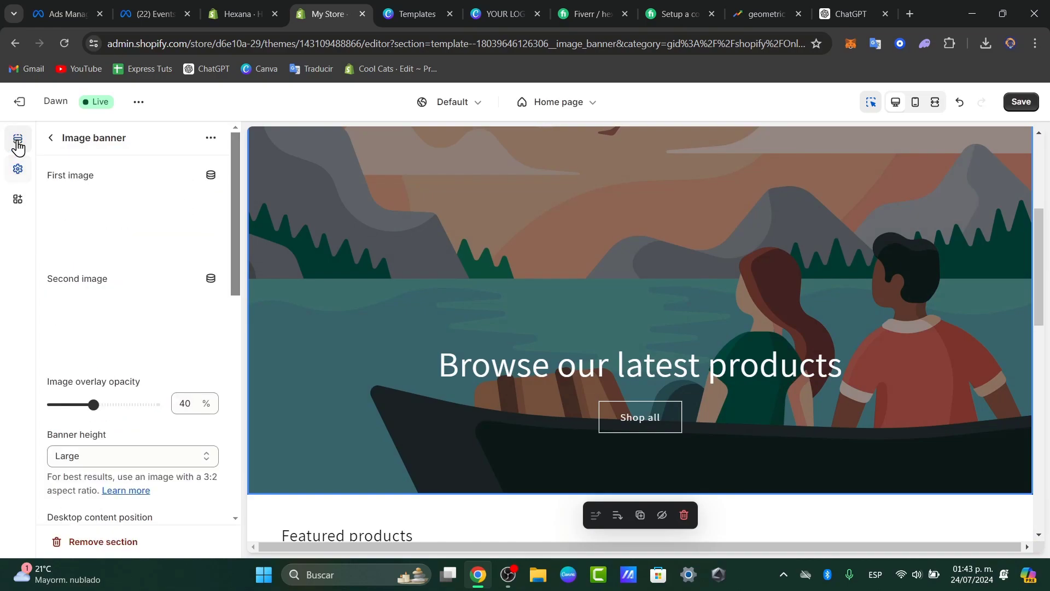
click(154, 221)
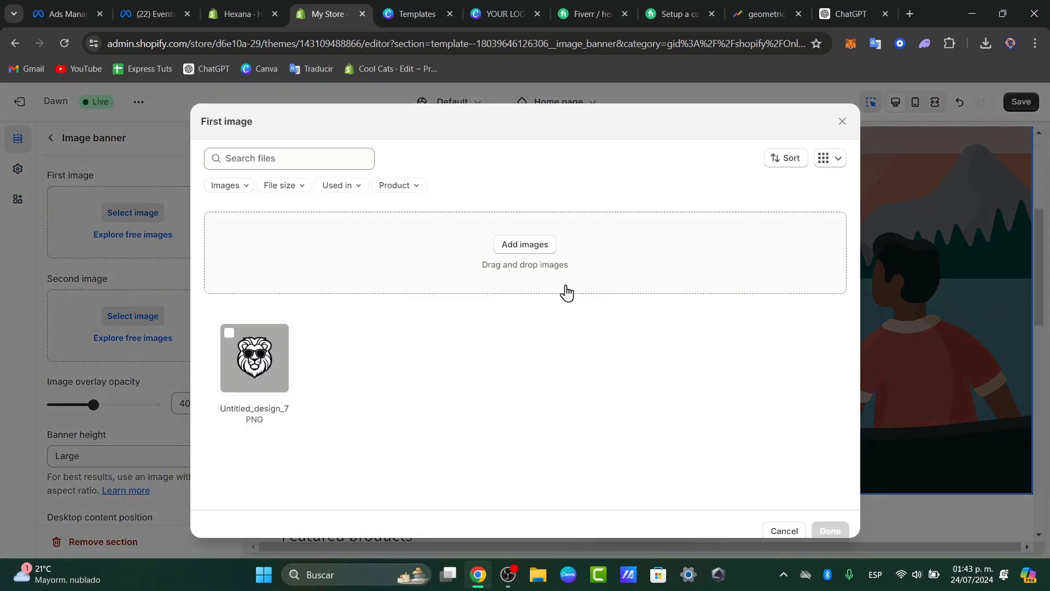
click(795, 532)
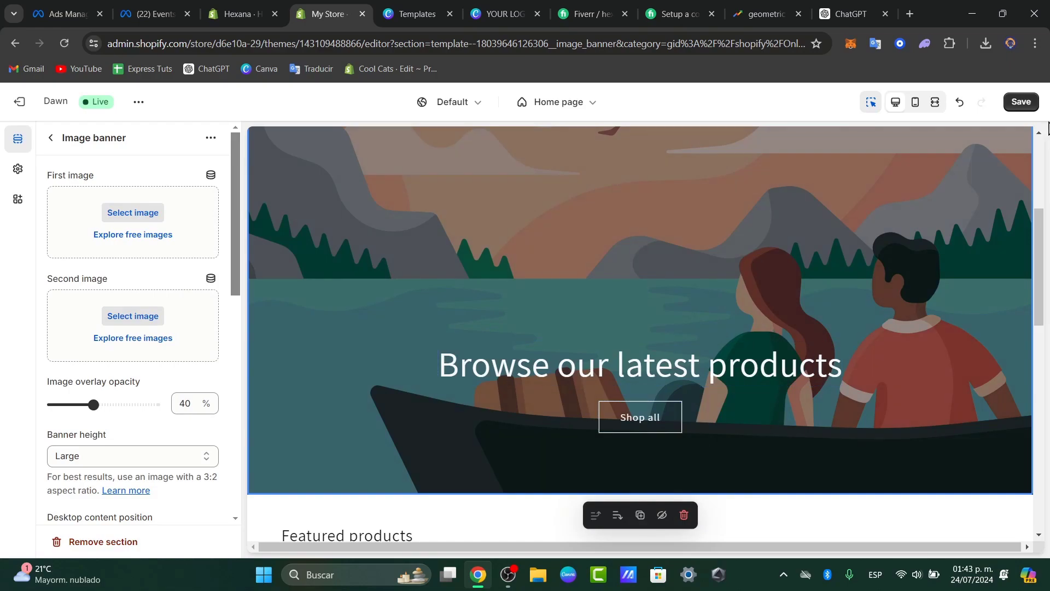
click(1037, 109)
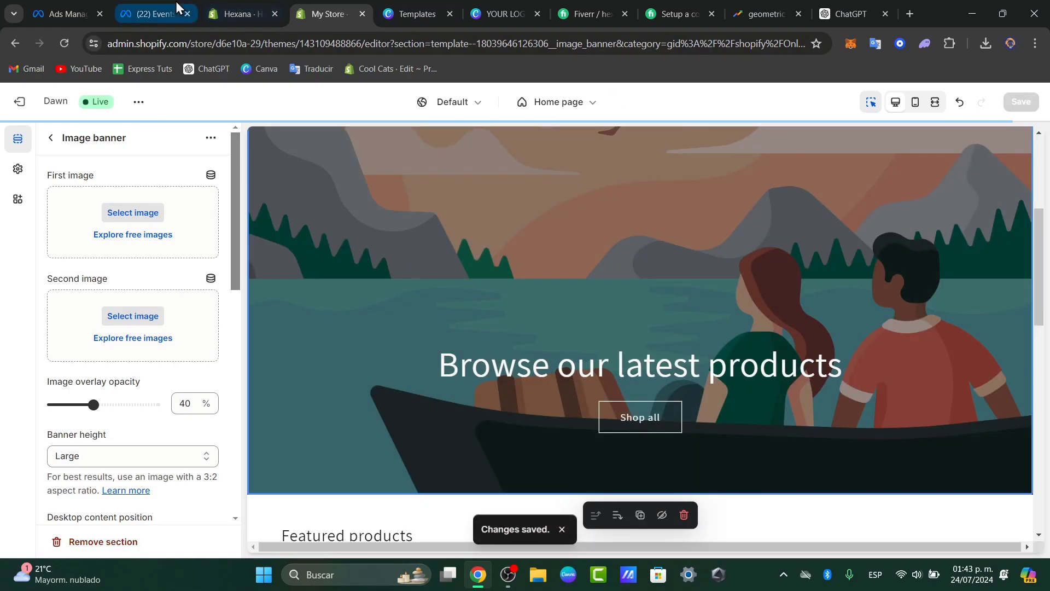
Review the setup guide on the Hexana store's home page and return to My Store's theme editor.
click(230, 3)
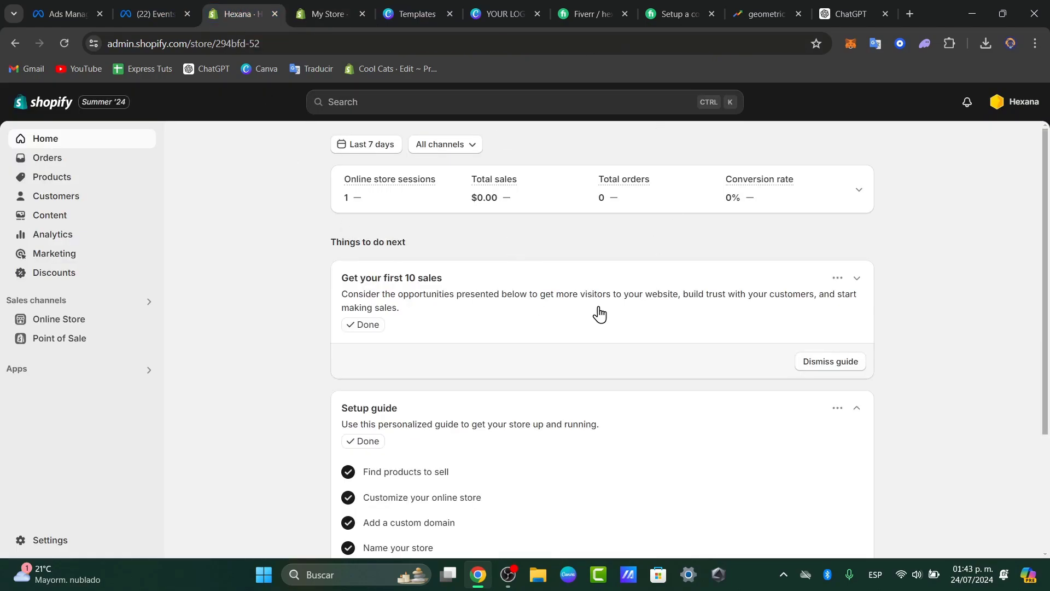
scroll(860, 283, down, 3)
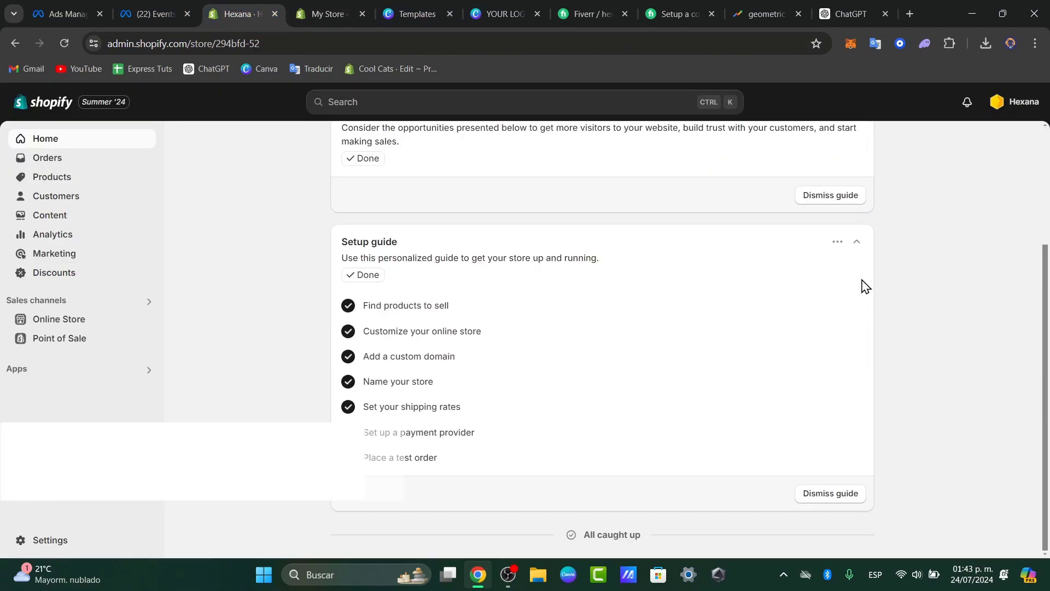
scroll(865, 286, up, 3)
click(314, 1)
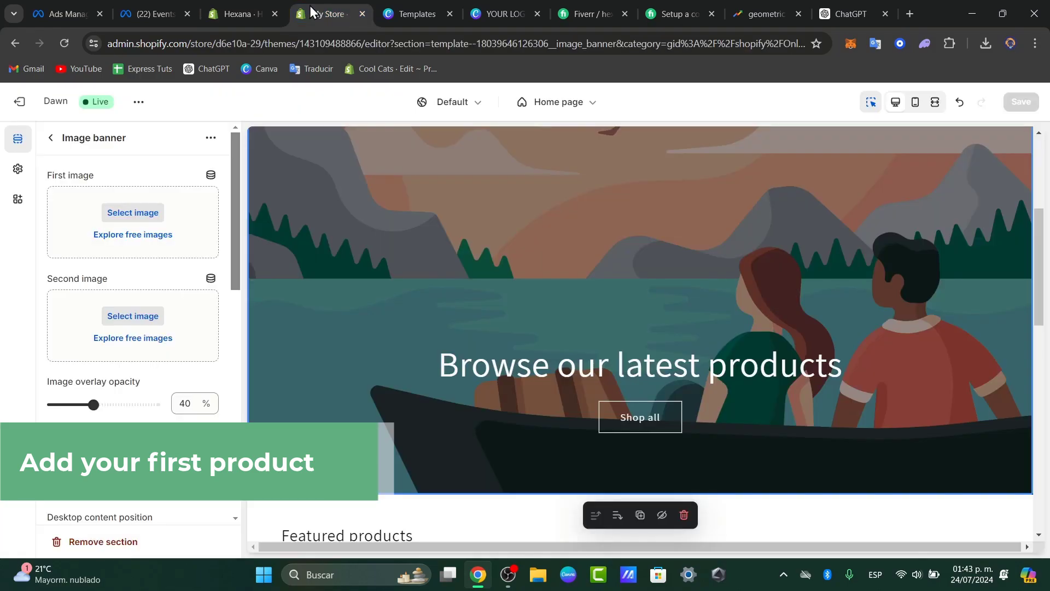
Exit the theme editor, collapse the trial notice and open My Store's product list.
click(25, 101)
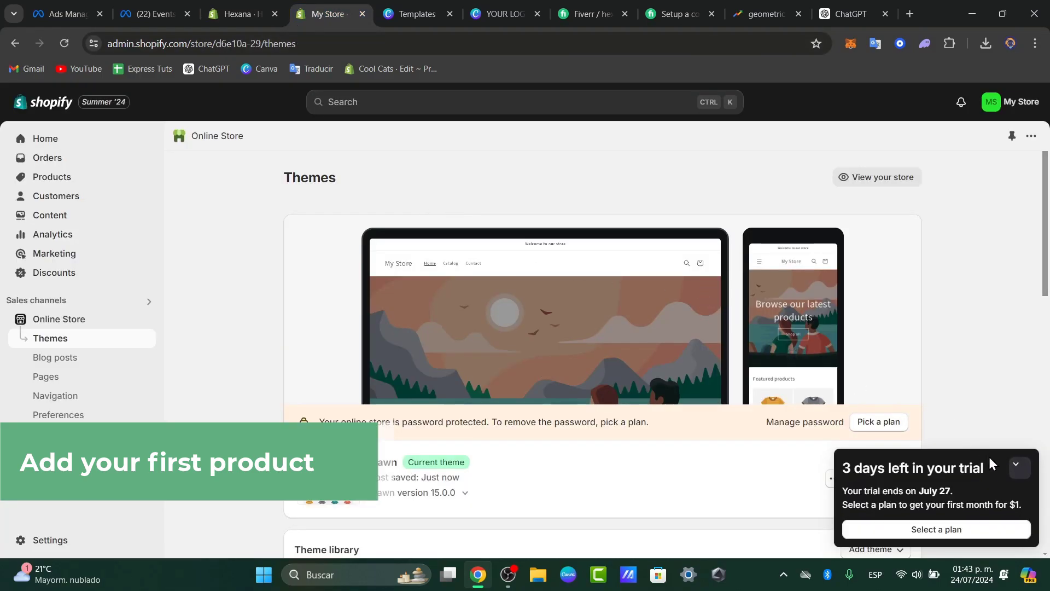
click(1018, 468)
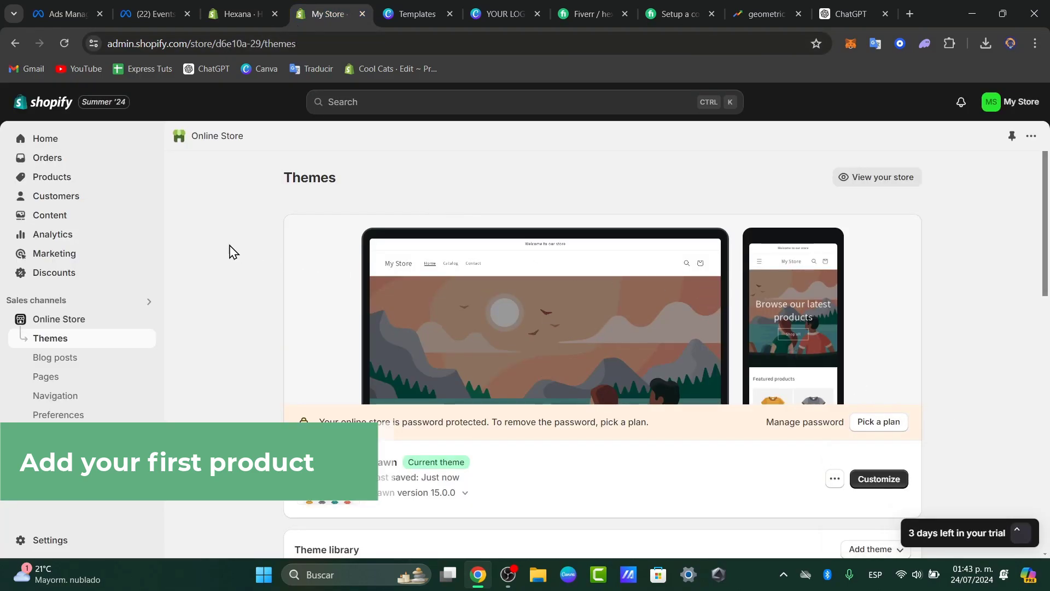
click(48, 176)
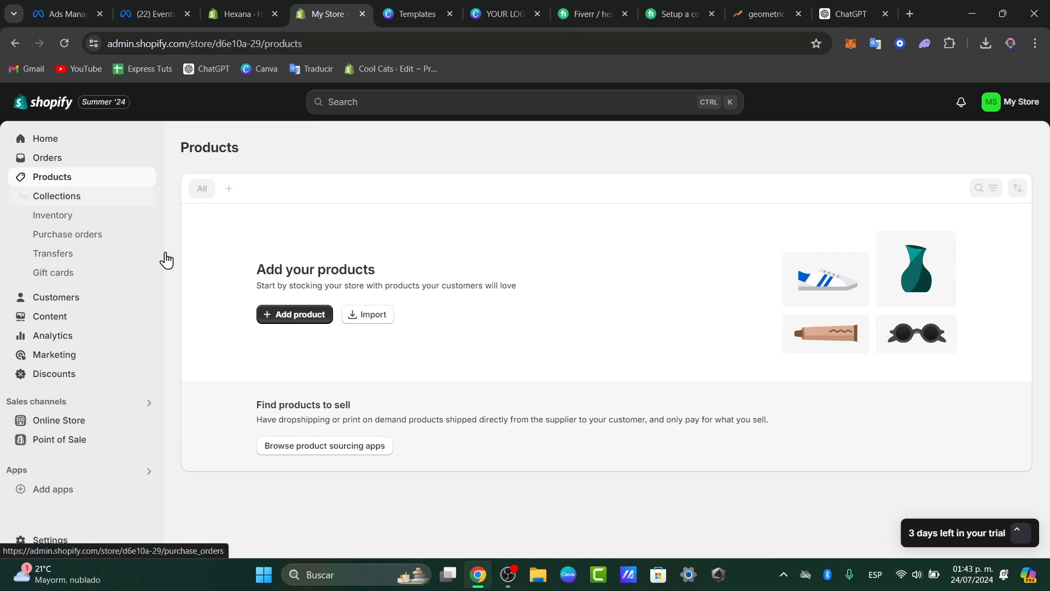
Look over the fields of a blank product form and return to the product list.
click(290, 319)
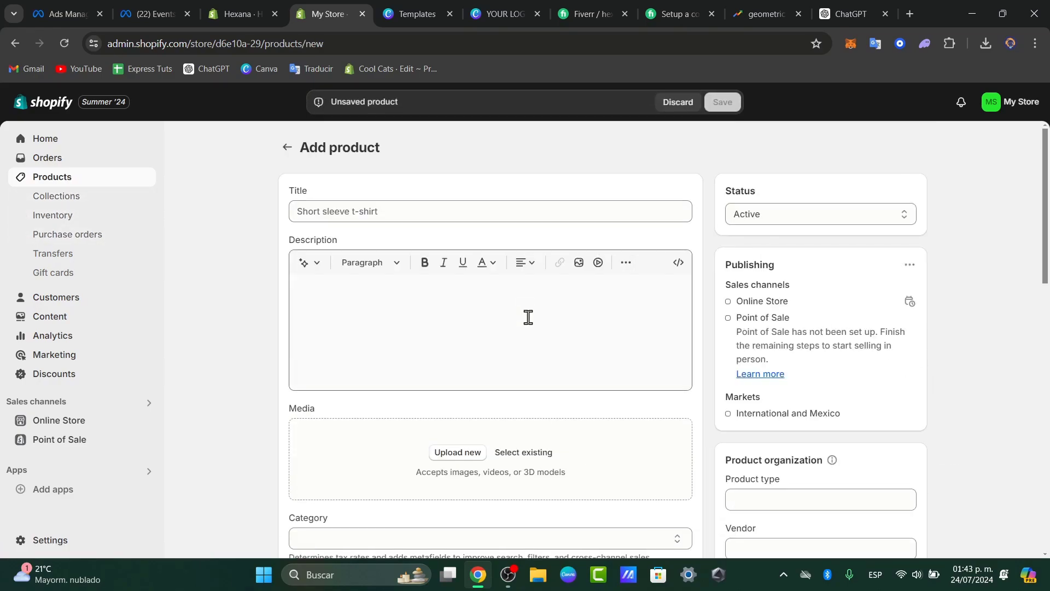
scroll(528, 317, down, 10)
scroll(527, 317, up, 12)
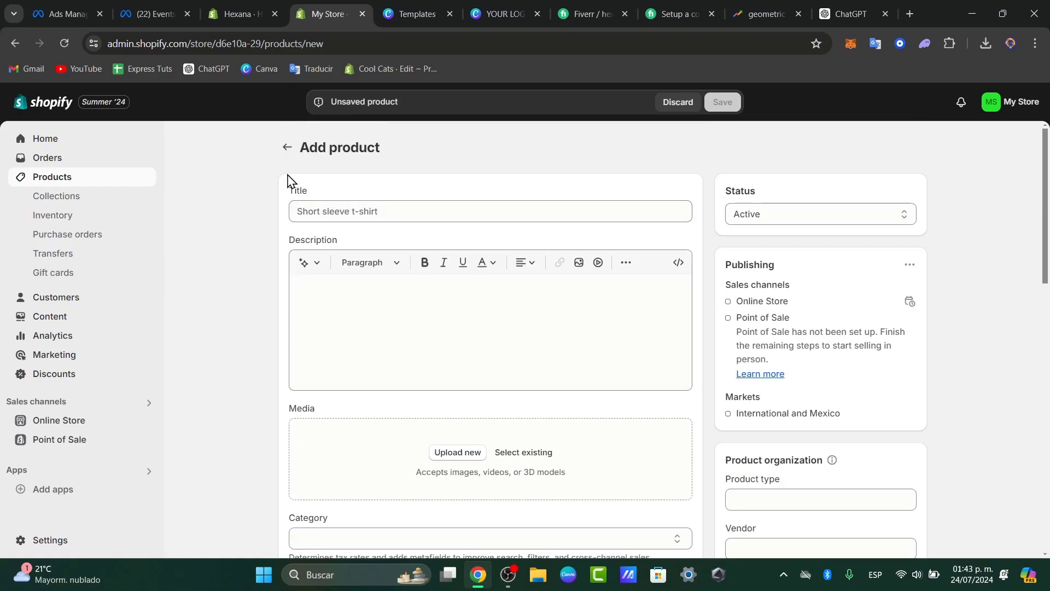
click(285, 148)
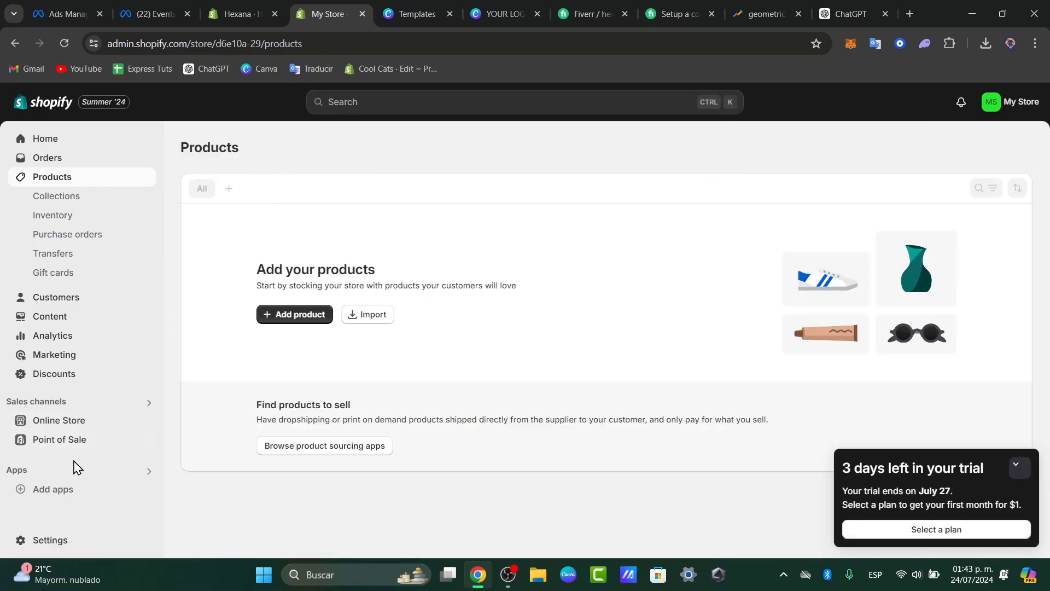
Find the Printful: Print on Demand app among the recommended apps and install it on the store.
click(46, 475)
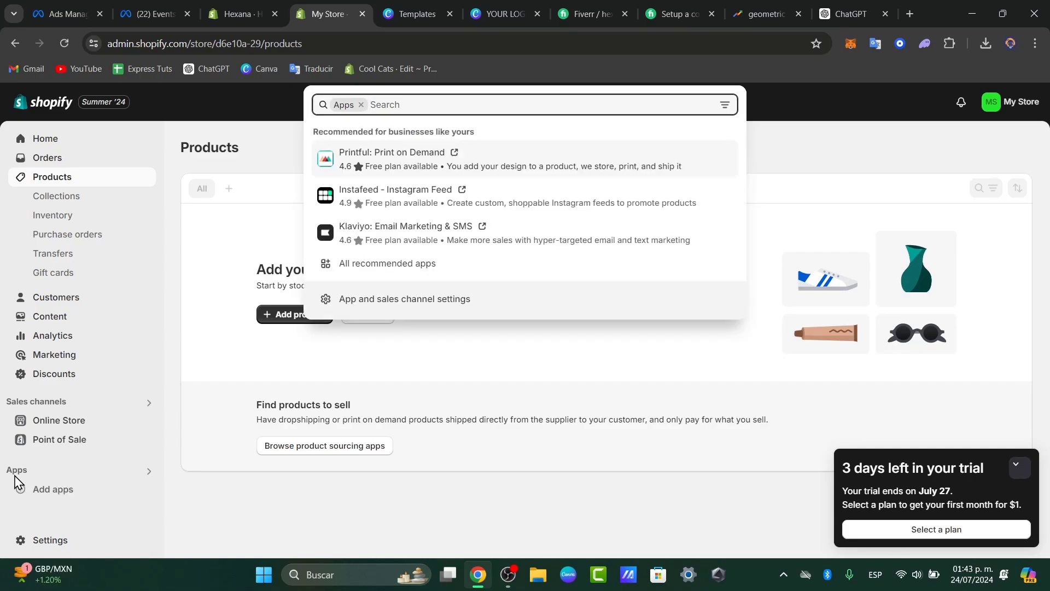
click(505, 161)
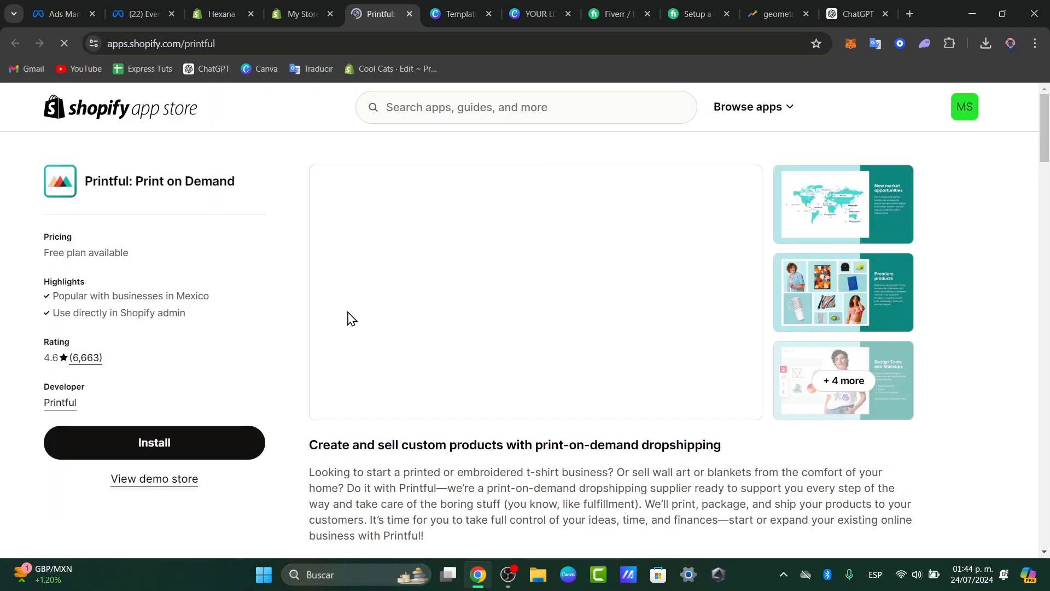
click(207, 442)
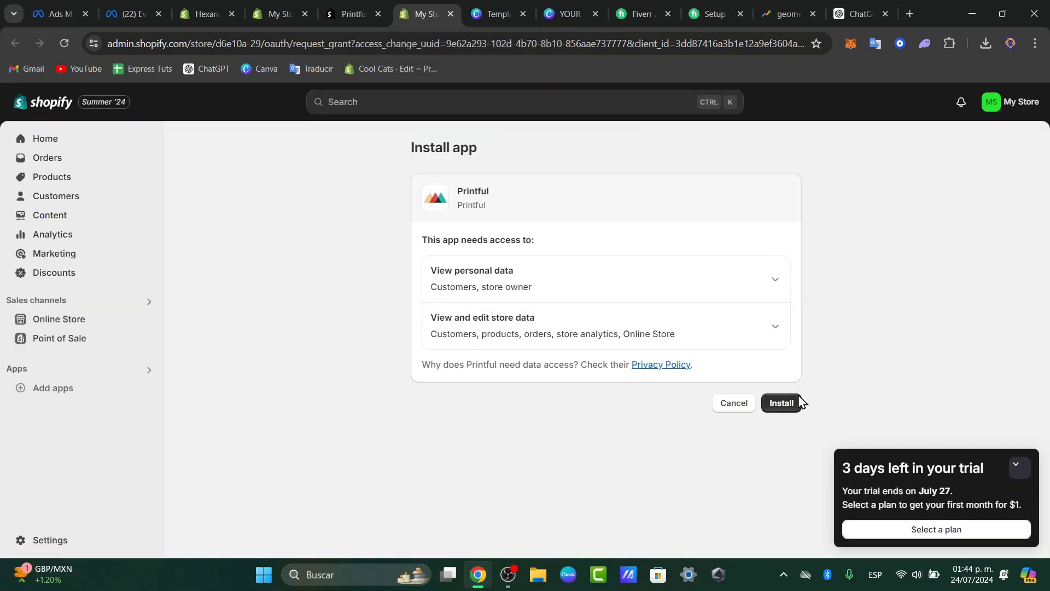
click(796, 403)
click(1017, 466)
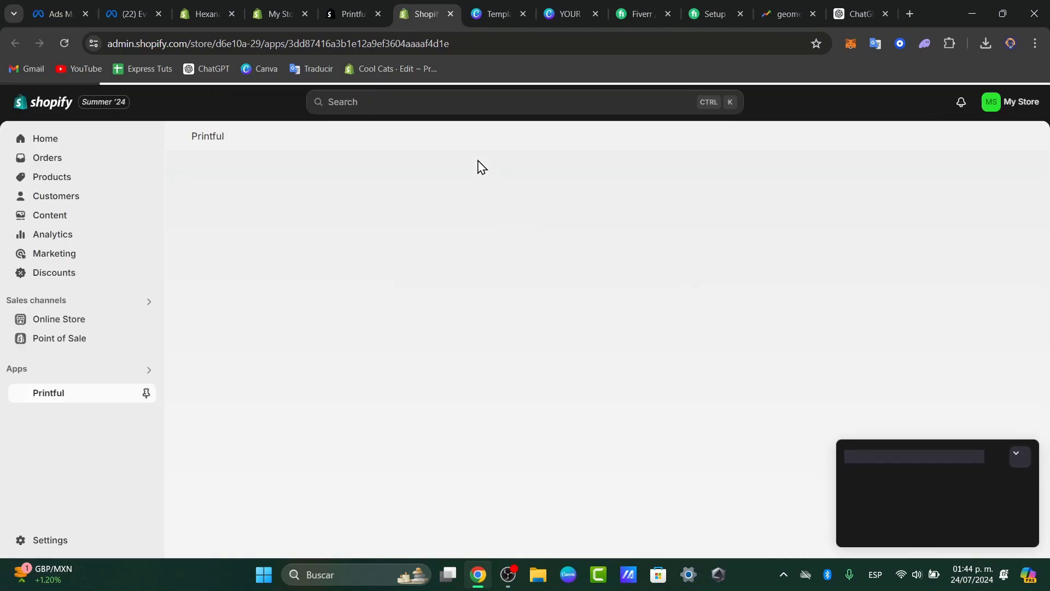
Continue with the existing Printful account and confirm connecting the Shopify store to it.
click(1016, 468)
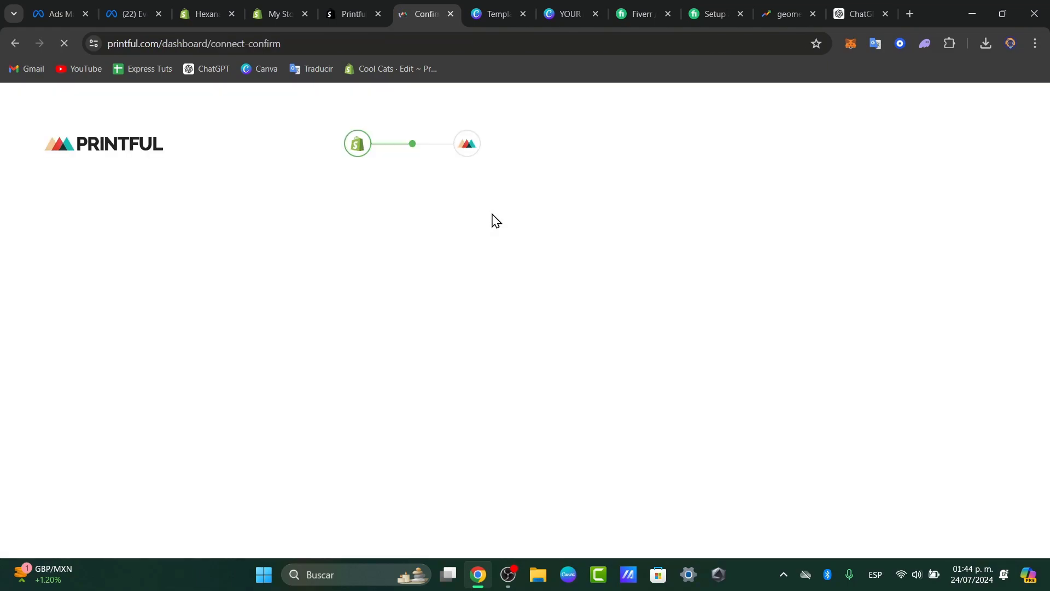
click(134, 248)
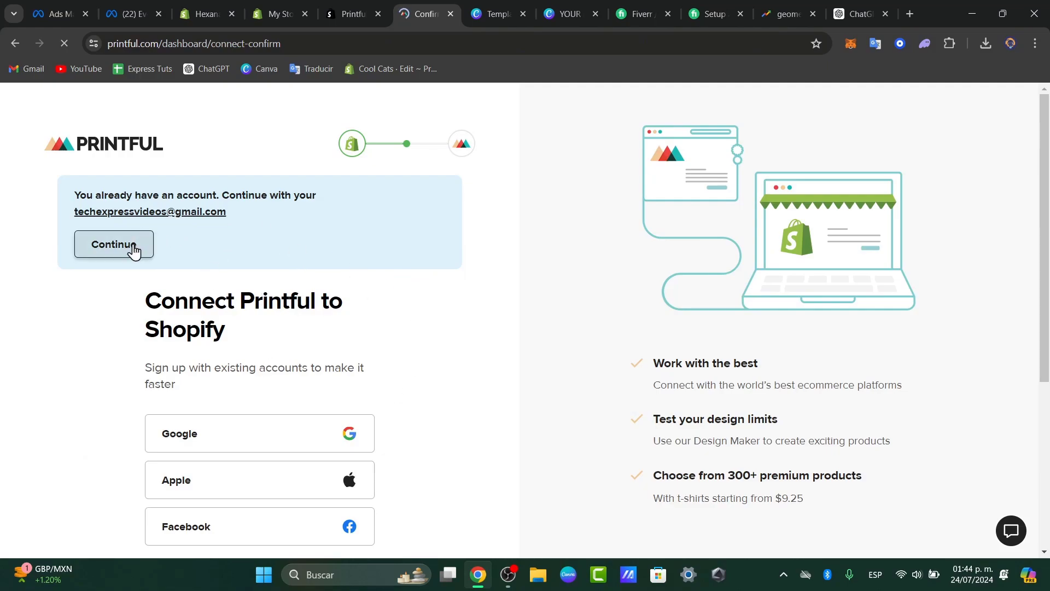
click(275, 322)
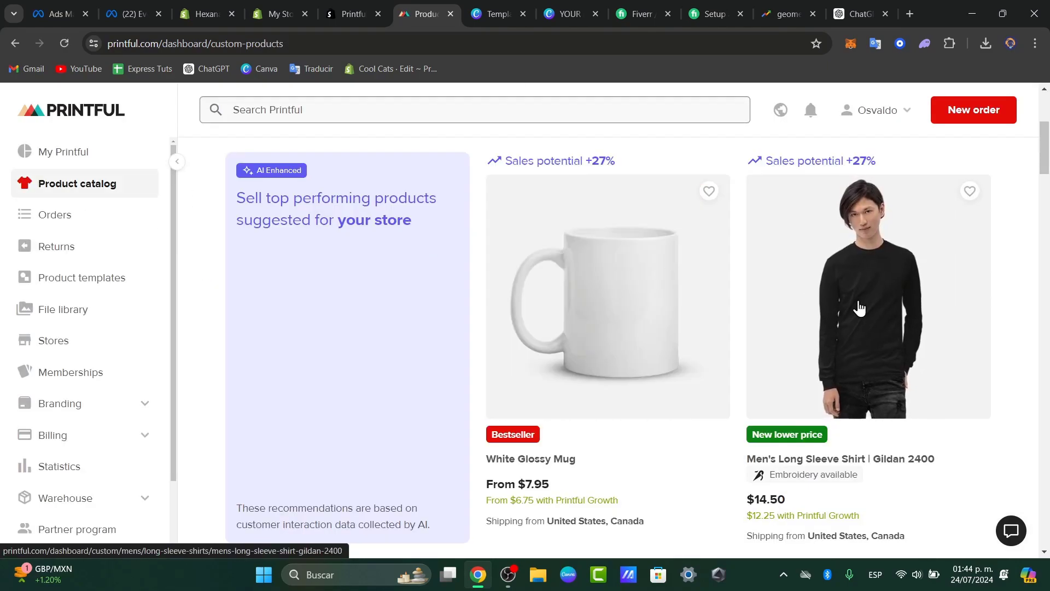
Choose the Men's Long Sleeve Shirt | Gildan 2400 from Printful's catalog and create a product template from it.
click(877, 327)
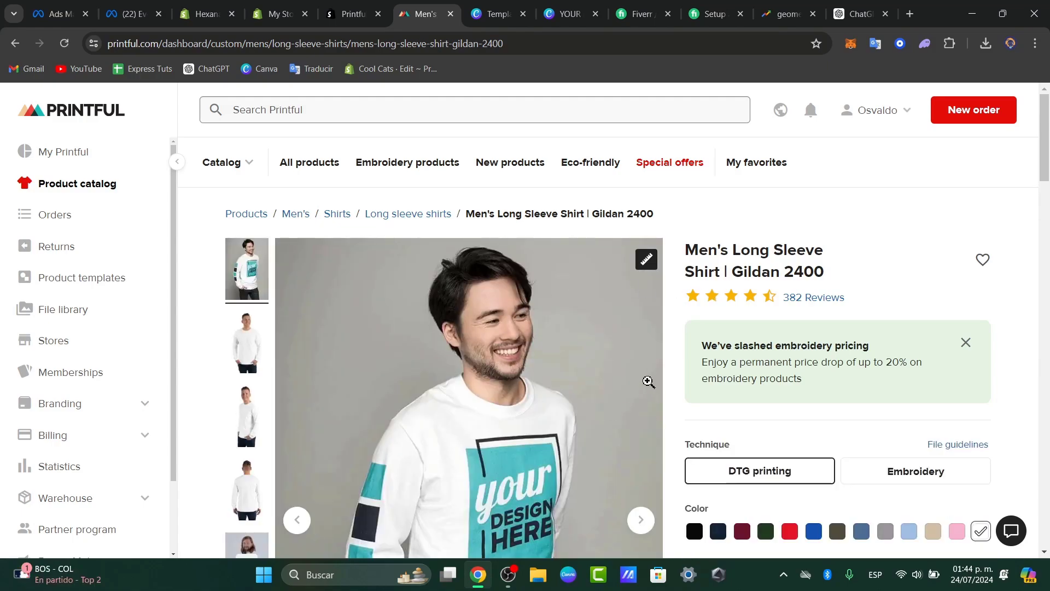
scroll(544, 326, down, 5)
scroll(820, 377, down, 5)
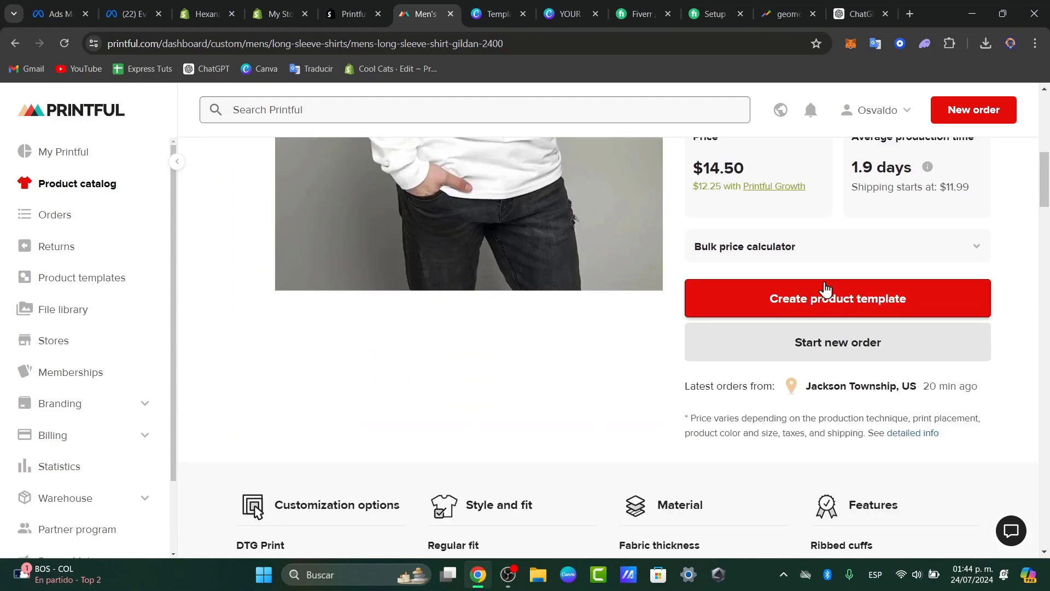
click(908, 304)
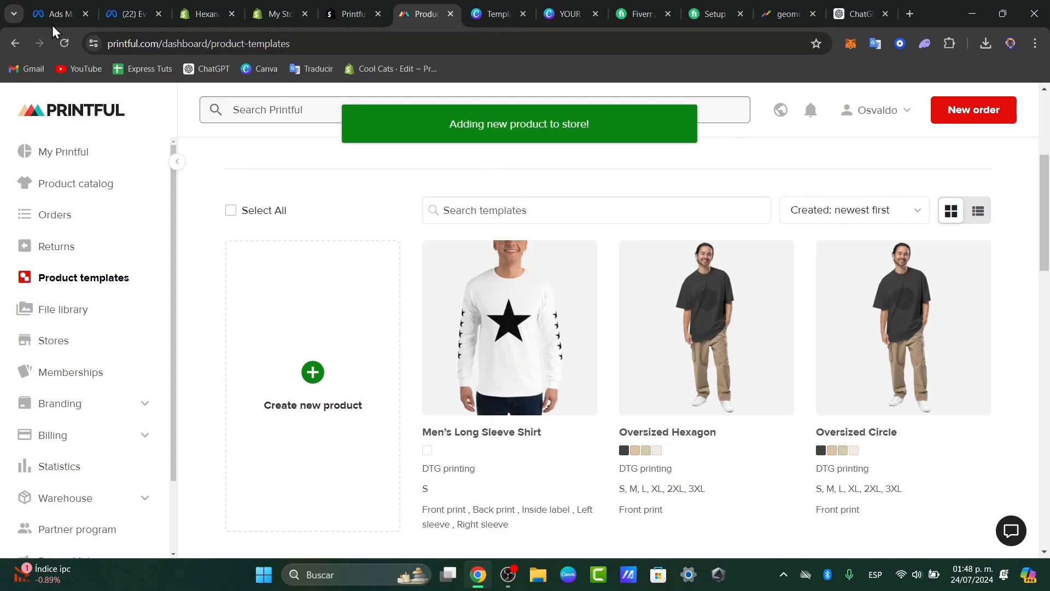
Switch back to My Store's product list in Shopify and reload it to check for the Printful product.
click(282, 13)
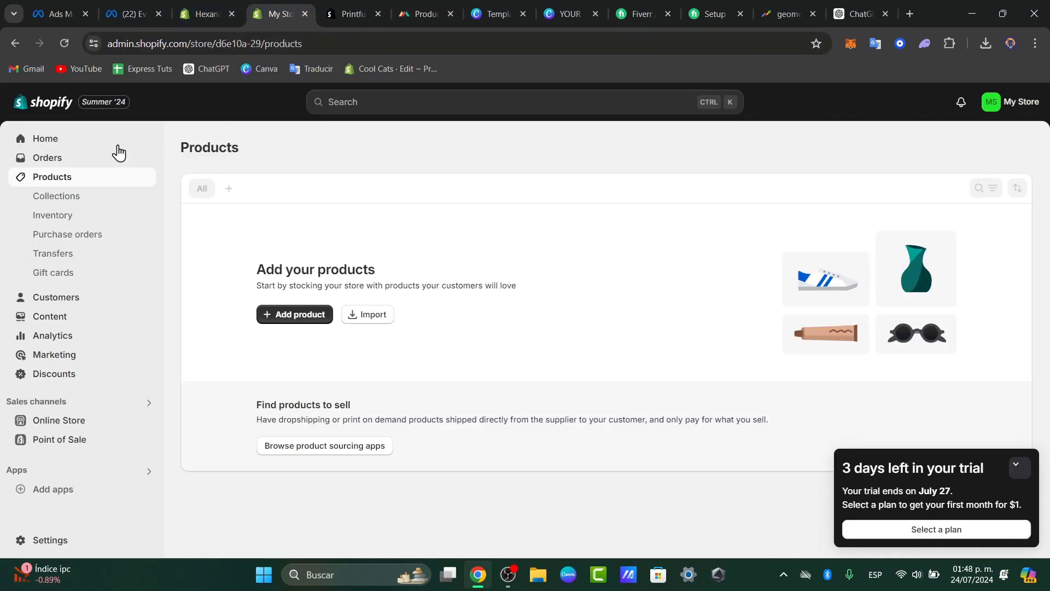
click(1016, 465)
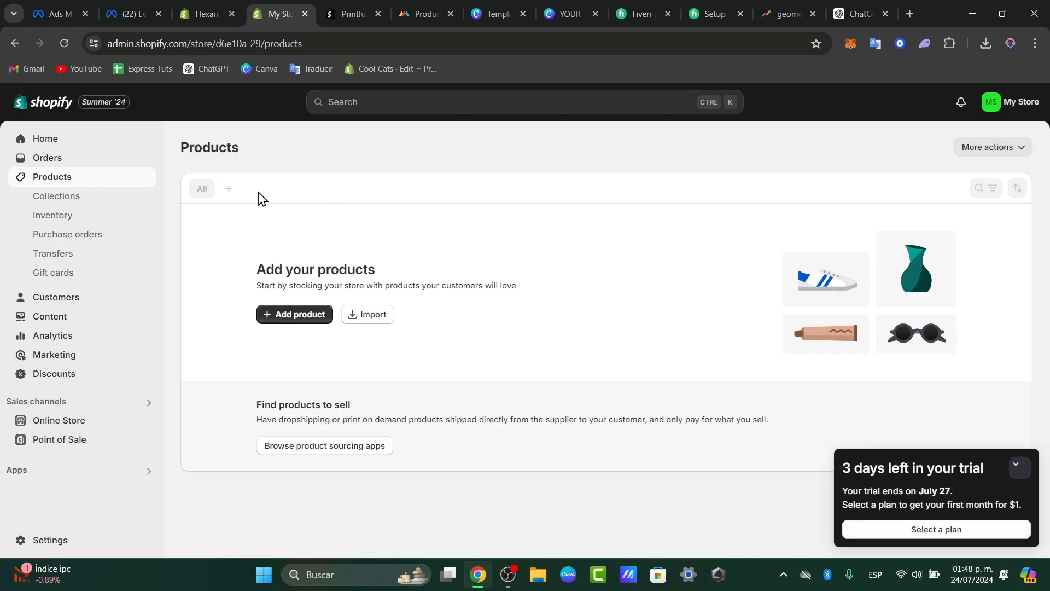
click(64, 44)
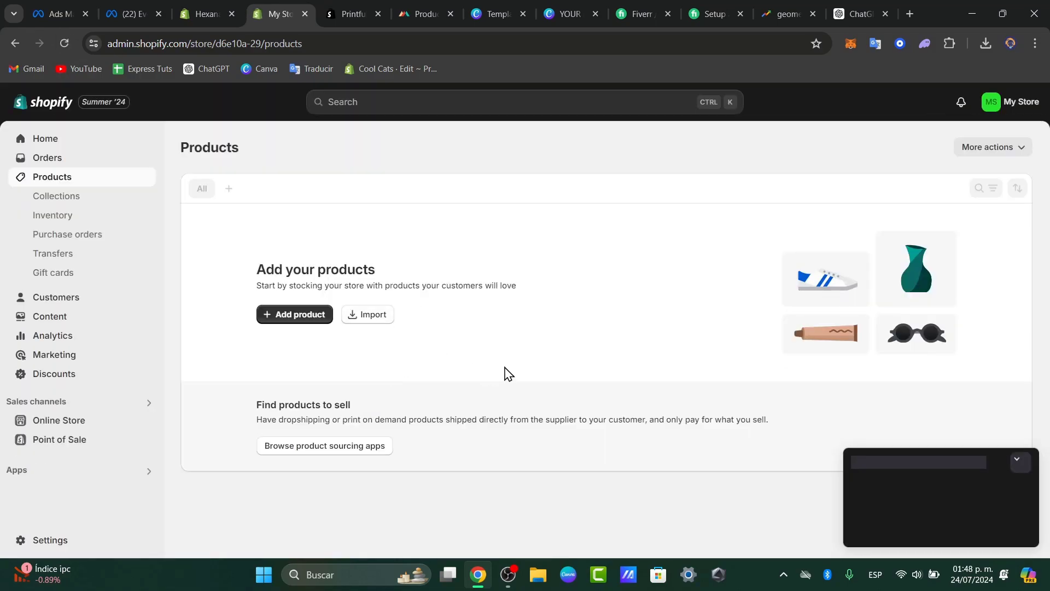
Start a new collection in My Store and look over its title, description and collection type options.
click(81, 202)
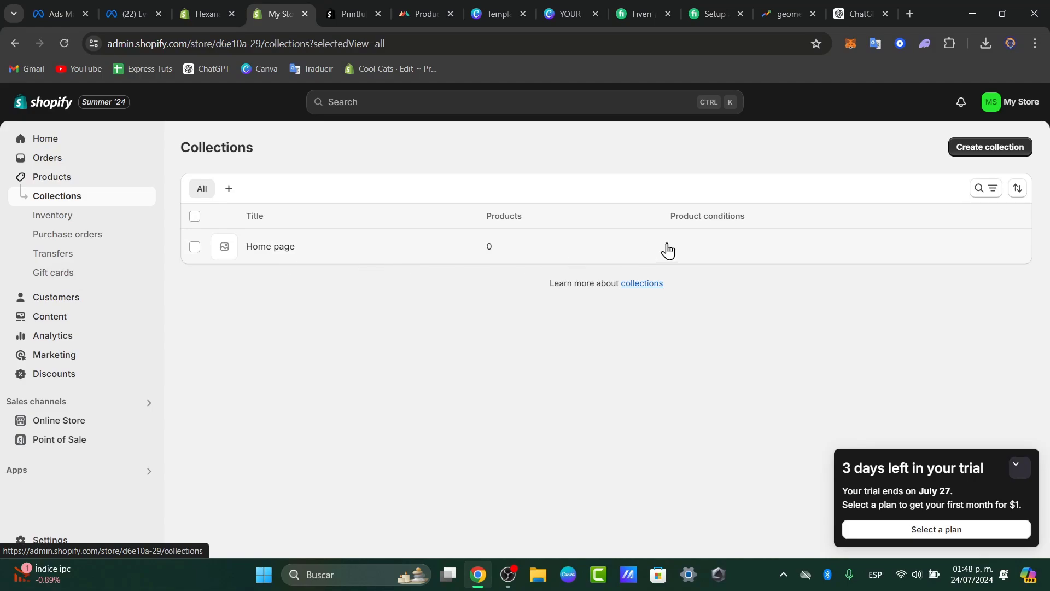
click(990, 157)
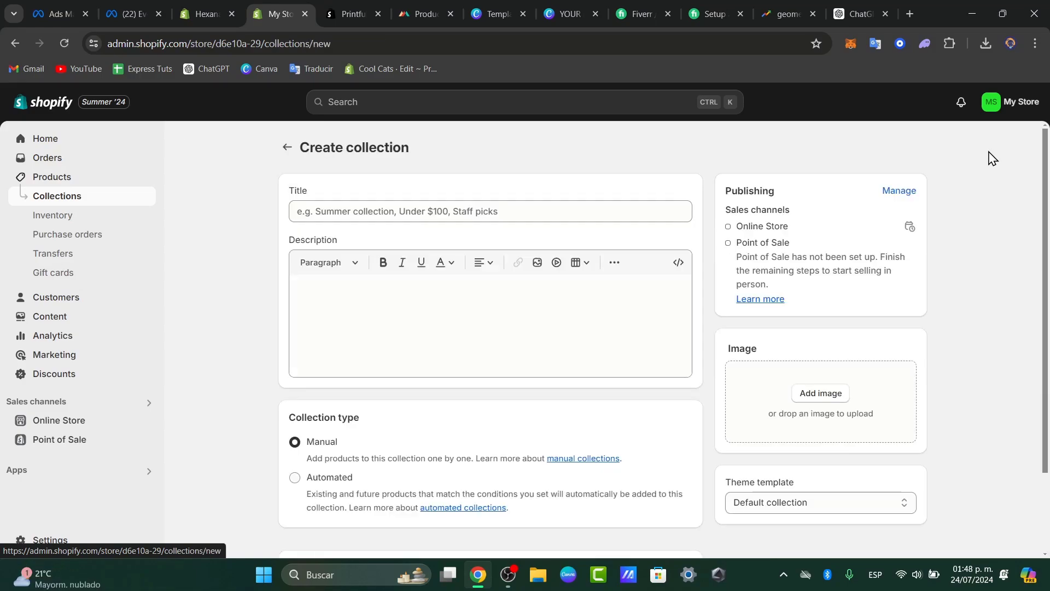
click(375, 294)
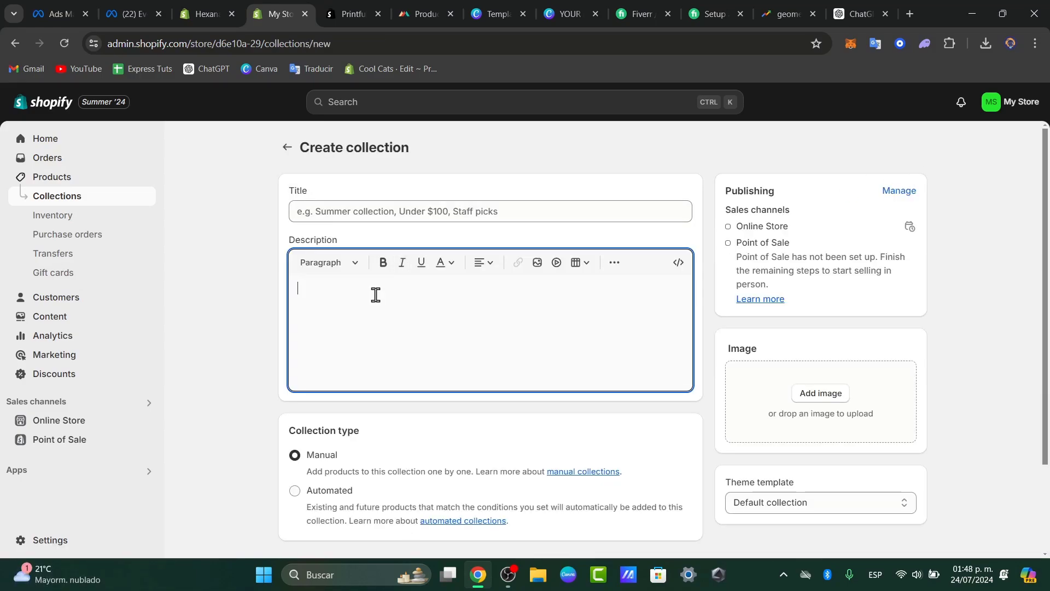
scroll(327, 465, down, 3)
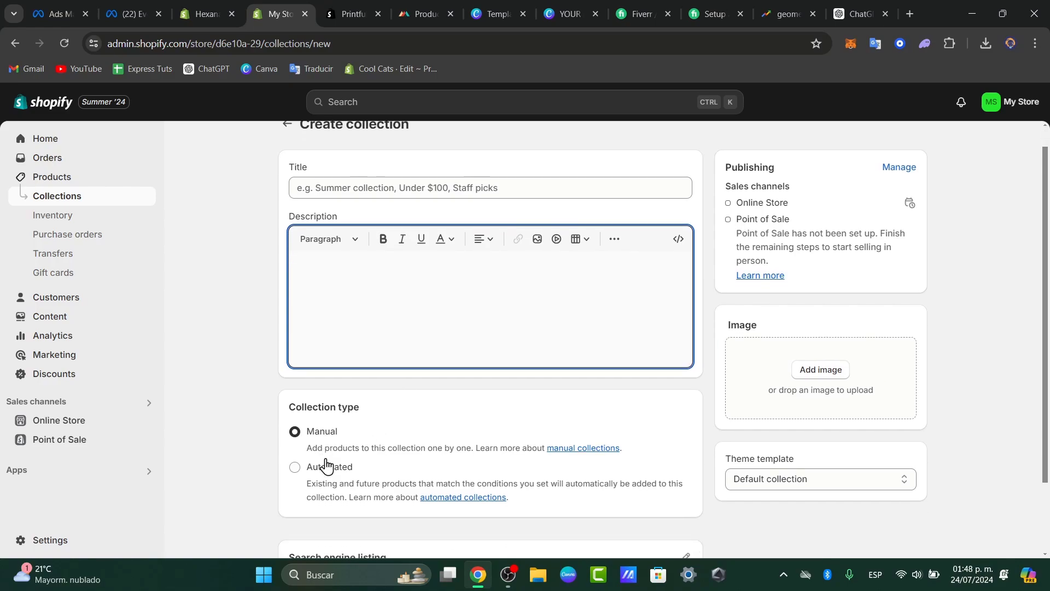
Switch to the Hexana store and review its product list and collections, including the Shirts collection.
click(204, 8)
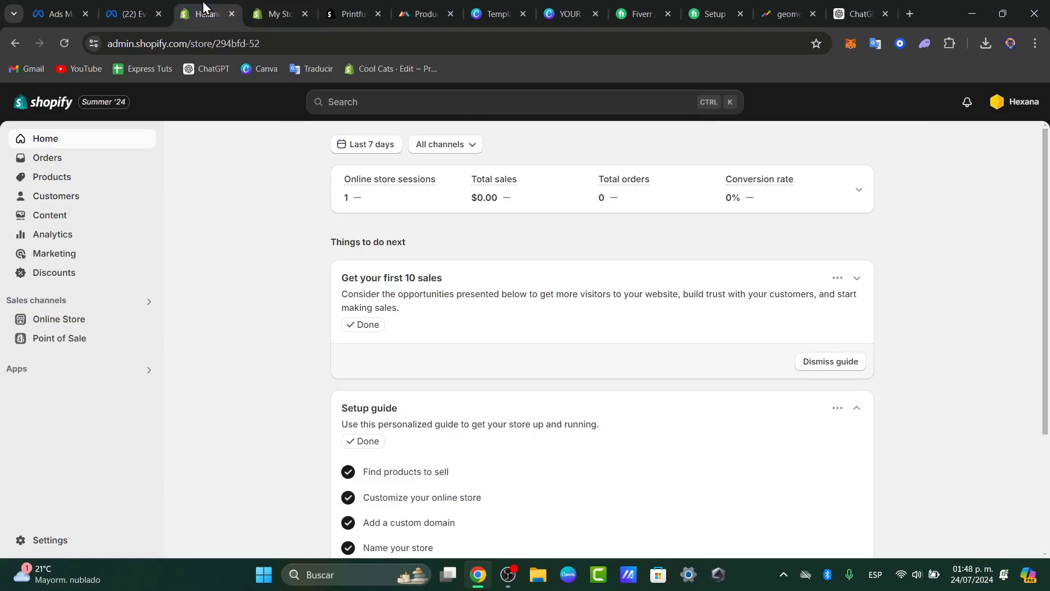
click(76, 182)
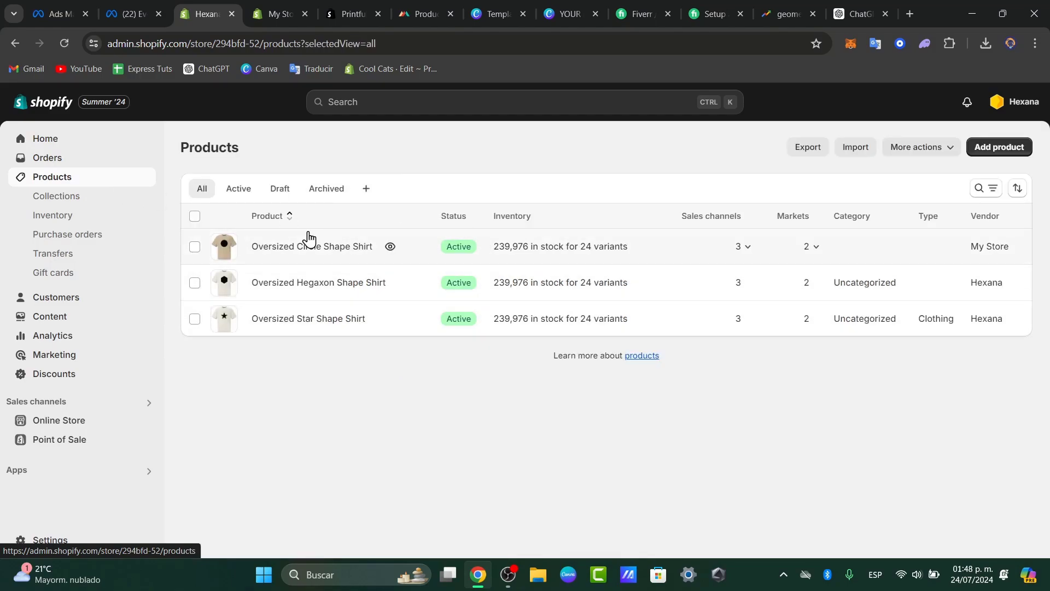
click(74, 198)
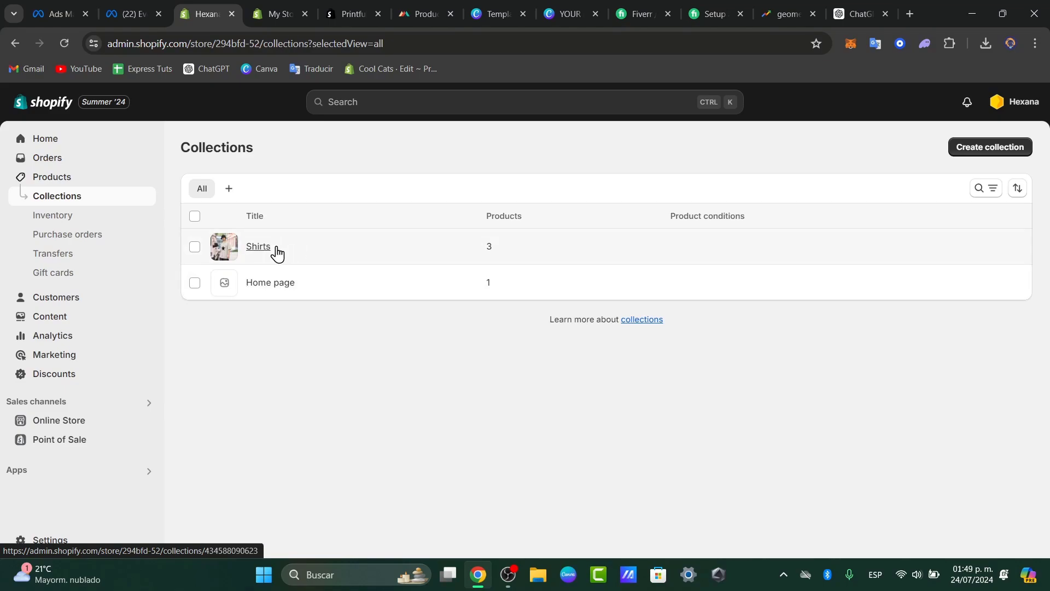
click(67, 182)
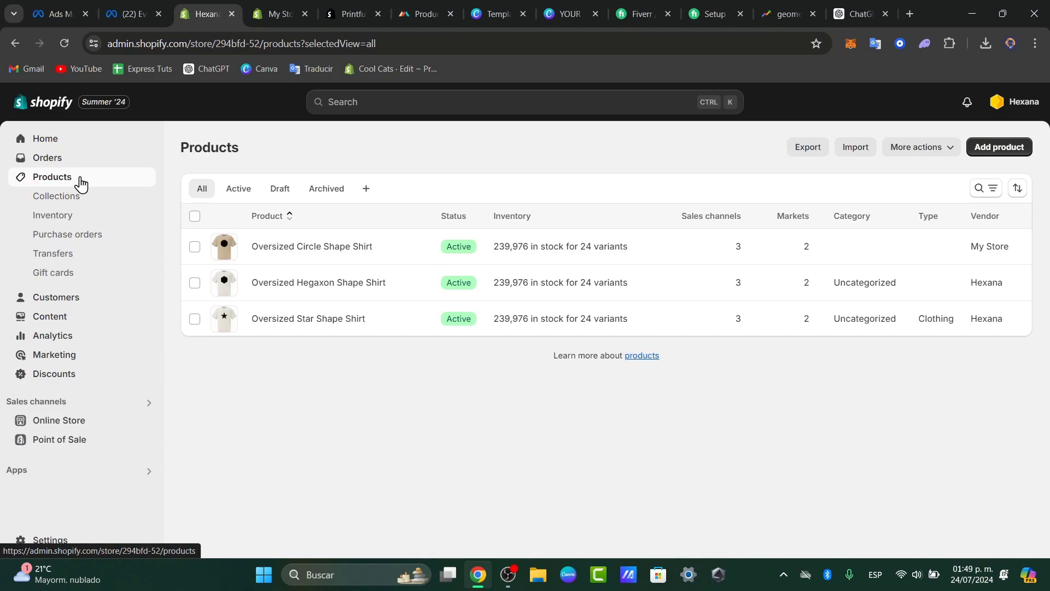
Turn off test mode for the Stripe provider in Hexana's payment settings and save the change.
click(55, 542)
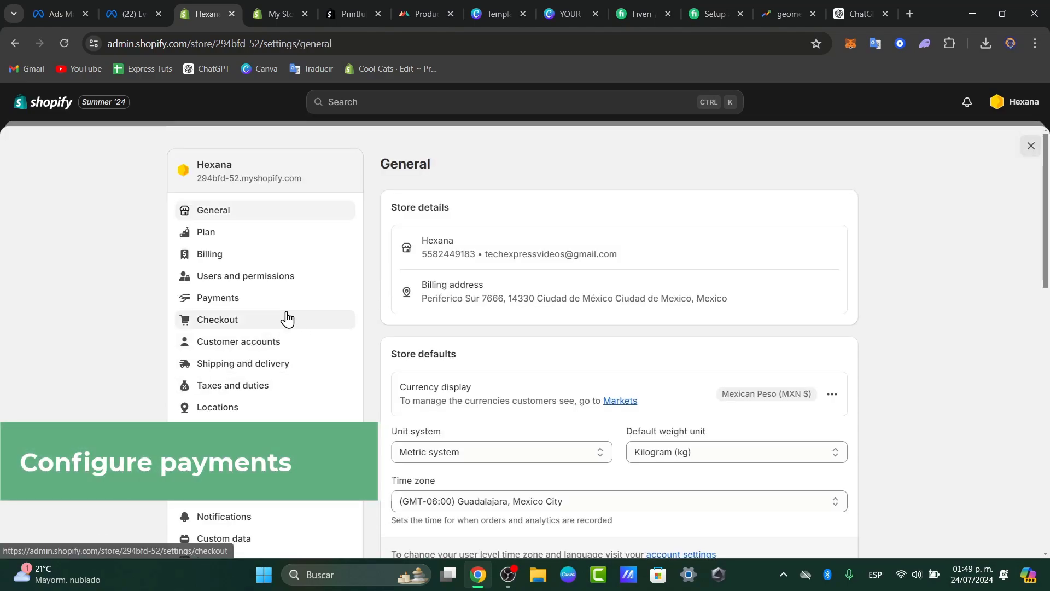
click(266, 302)
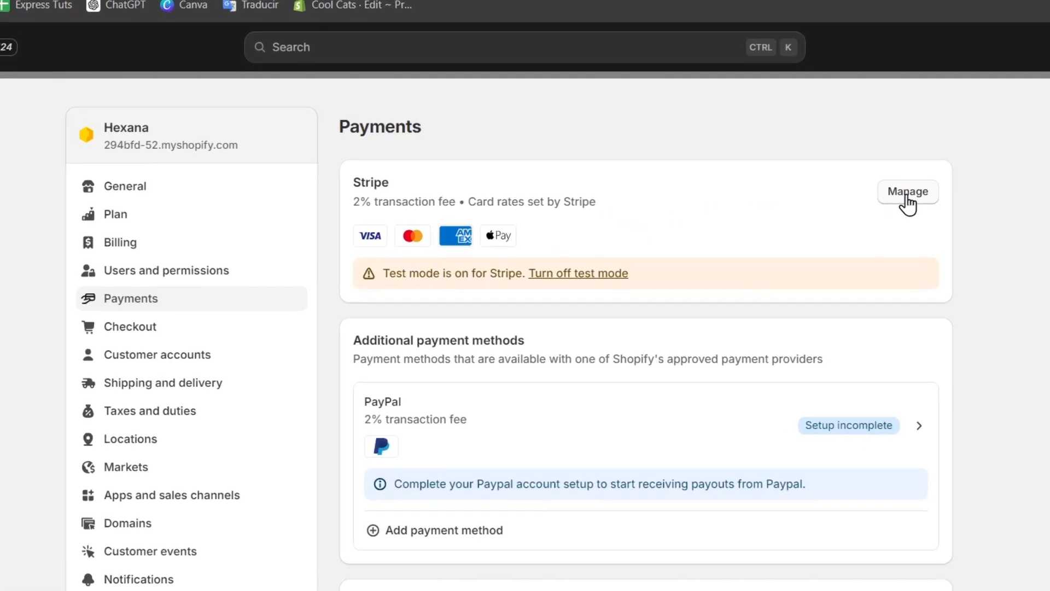
click(823, 214)
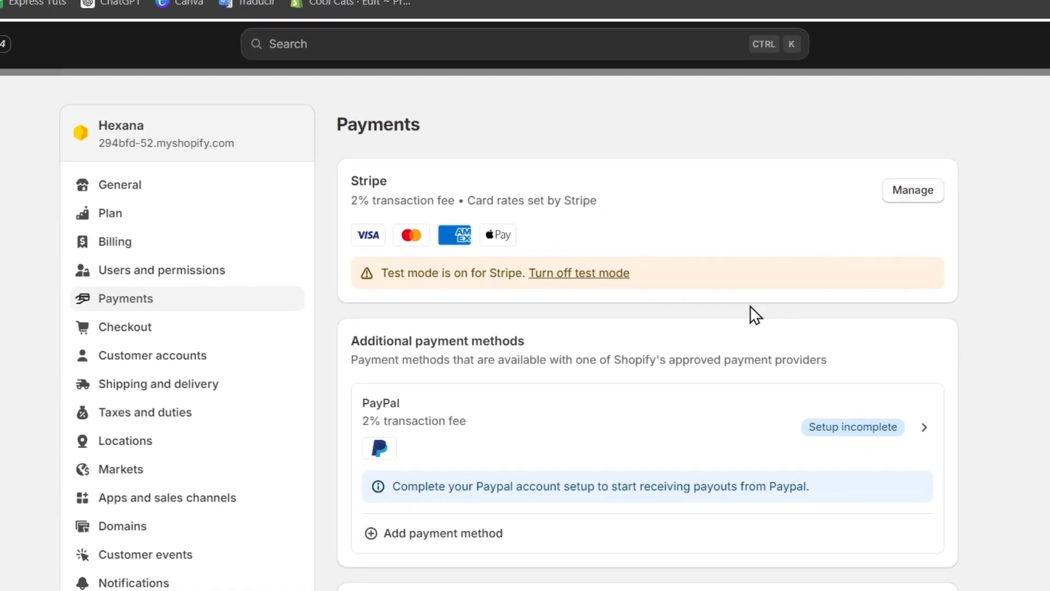
scroll(818, 321, down, 5)
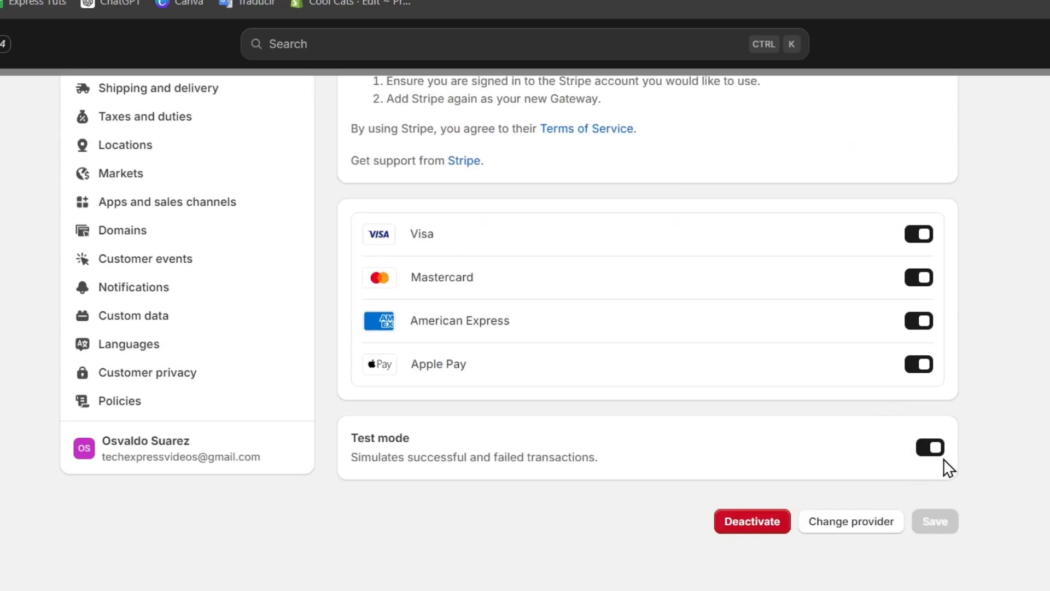
click(931, 447)
click(935, 521)
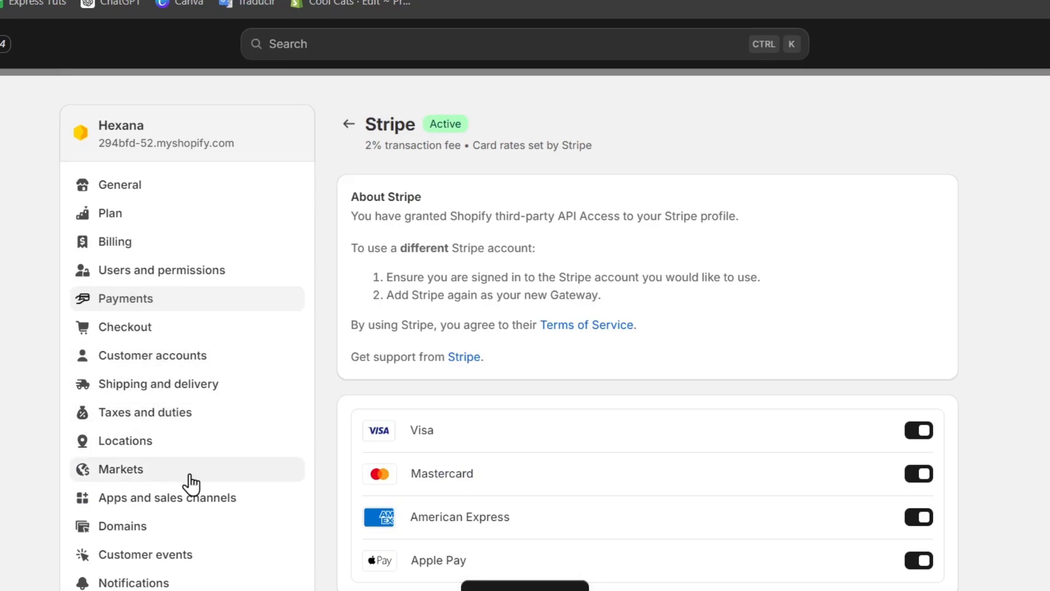
Look over the shipping and delivery settings and try to connect the existing domain hexana.online to the store.
click(228, 389)
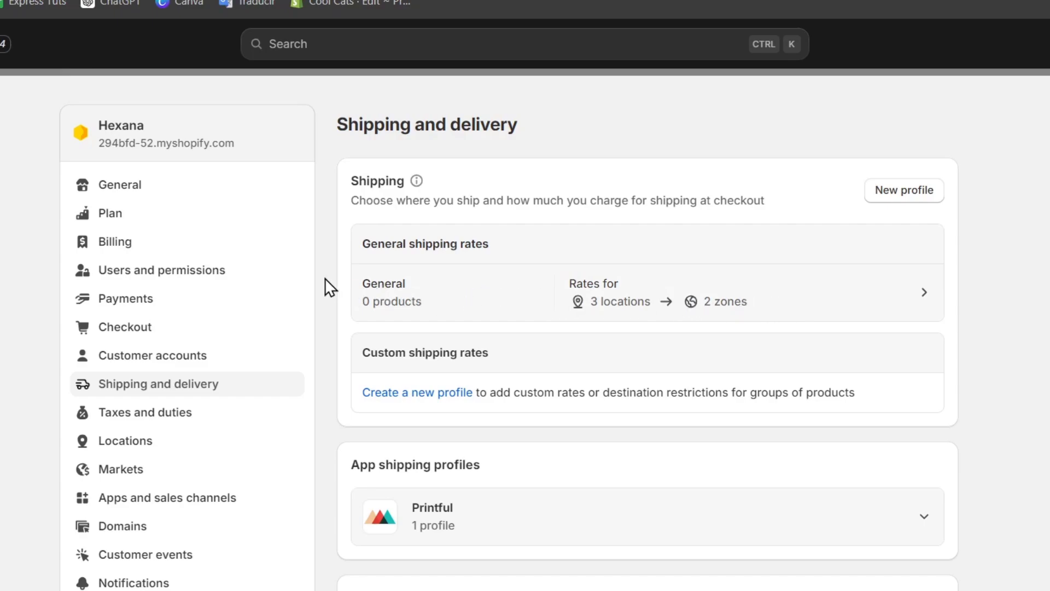
click(202, 526)
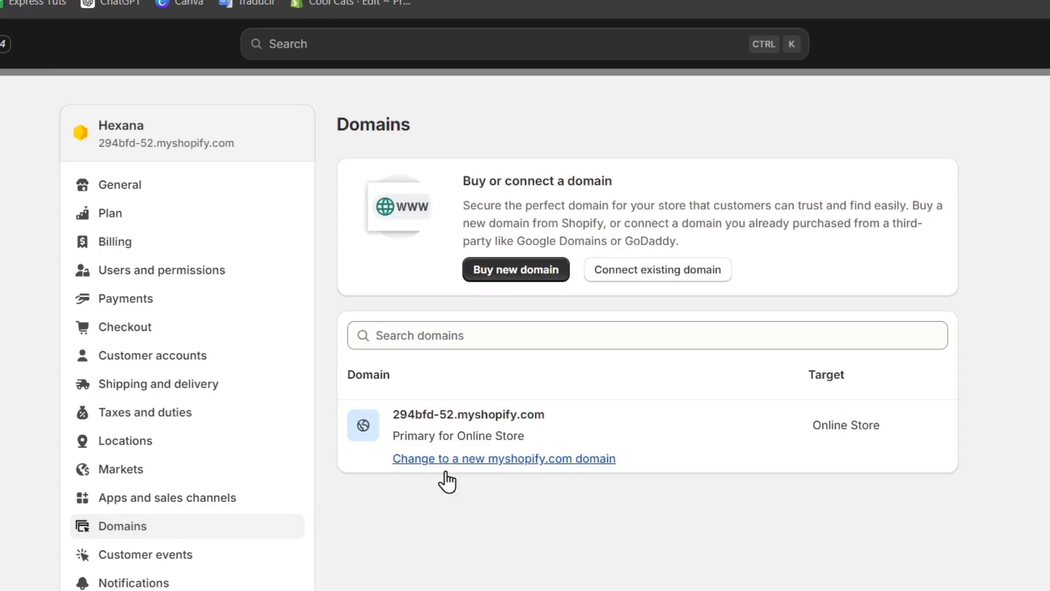
click(675, 278)
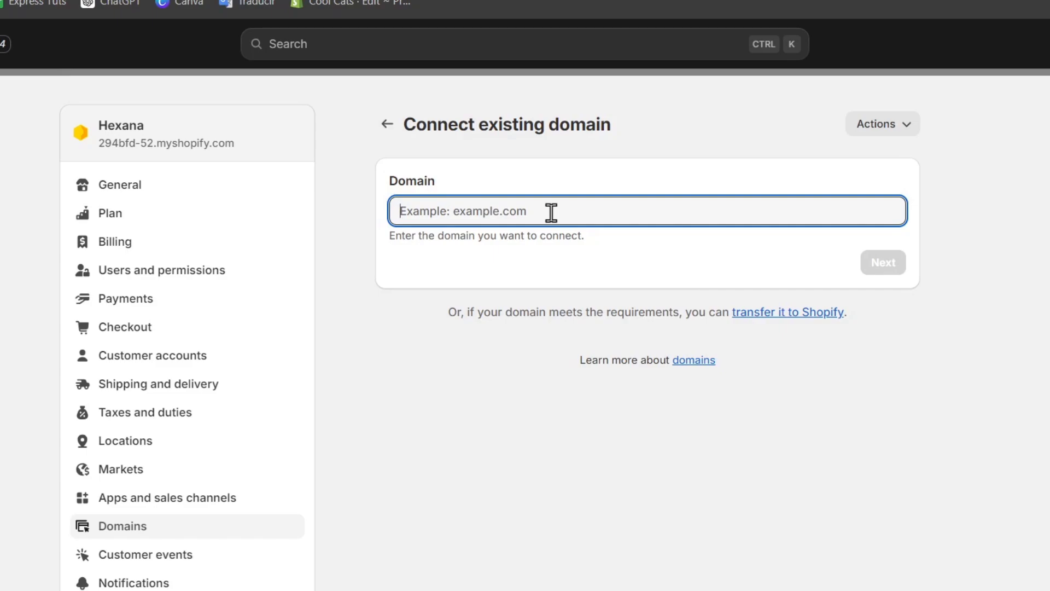
text(hexana.online)
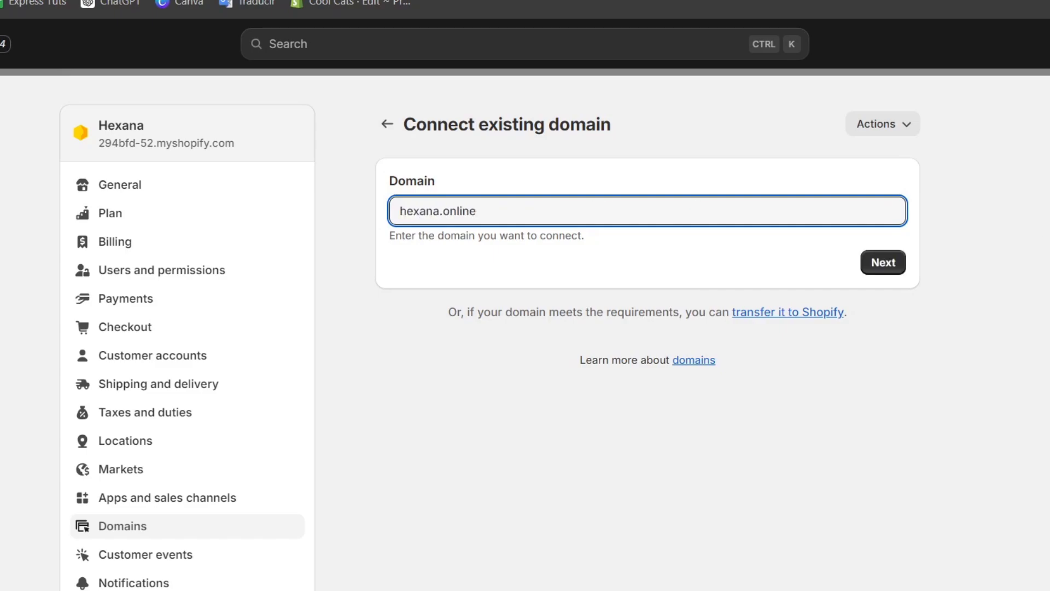
click(883, 268)
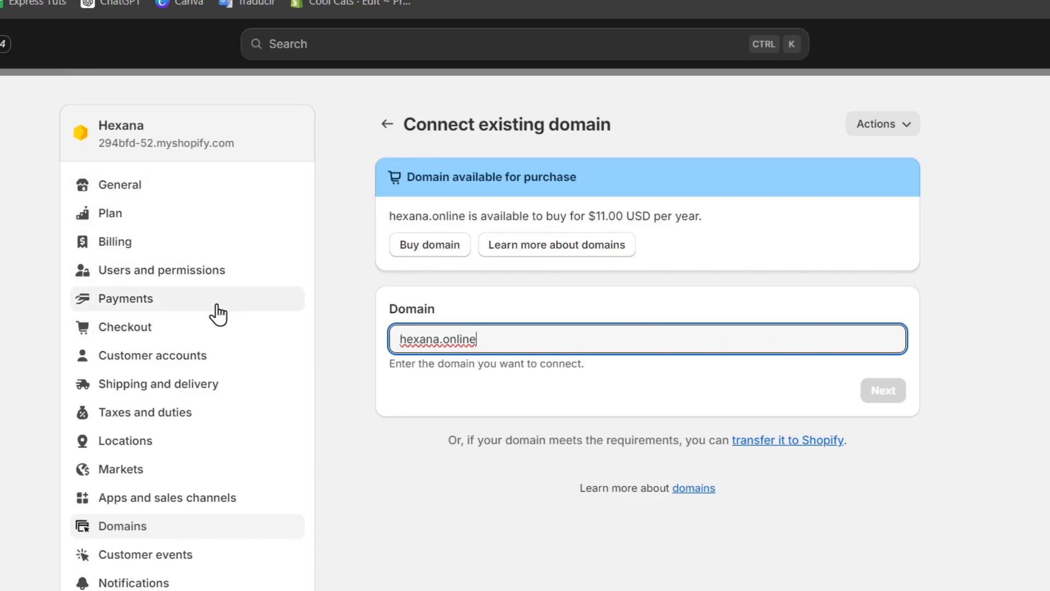
Check the store's plan settings and view the Oversized Star Shape Shirt in Faded Bone on the Hexana storefront.
click(112, 219)
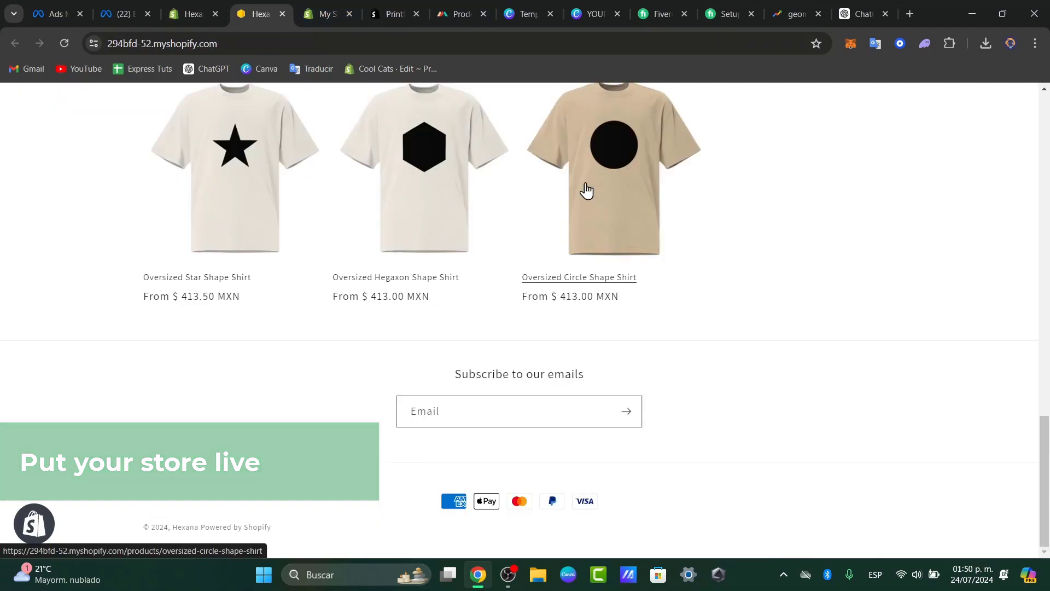
click(300, 205)
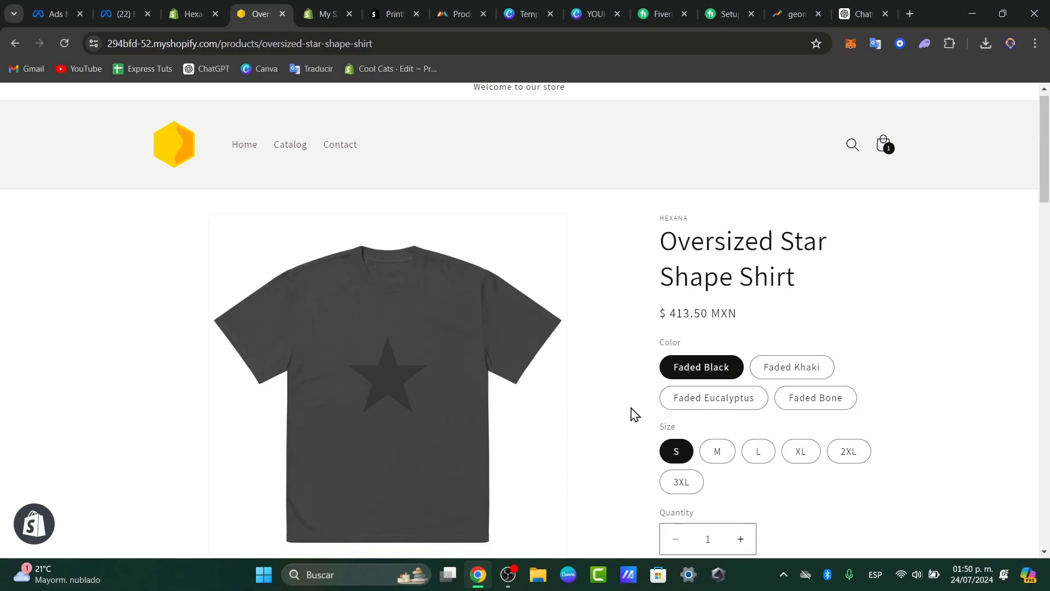
scroll(684, 356, down, 4)
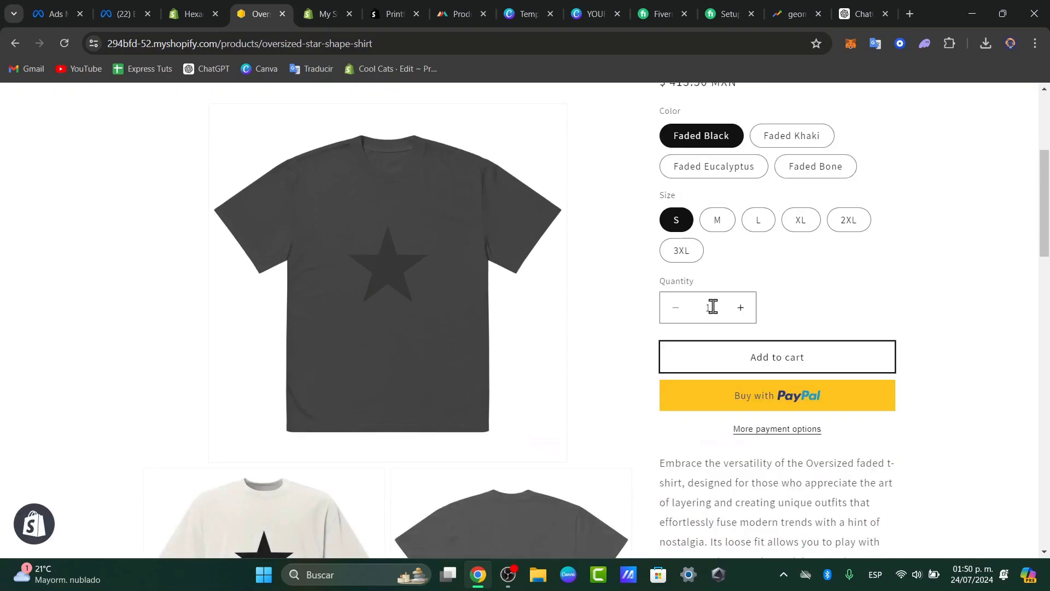
click(795, 164)
scroll(711, 350, up, 5)
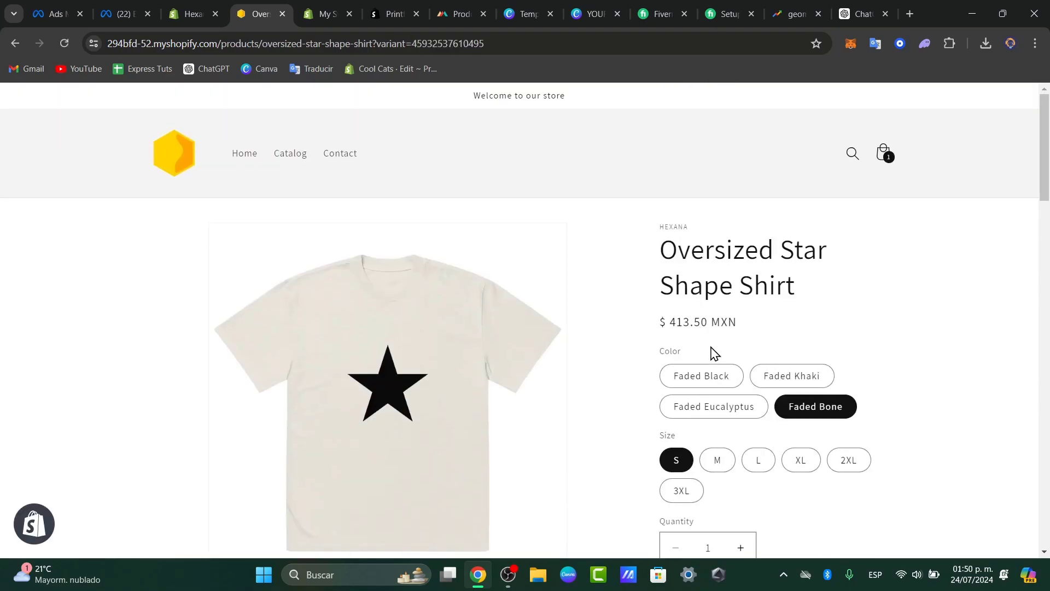
Look through the Oversized Star Shape Shirt's product page and go to the storefront's catalog.
scroll(711, 350, down, 3)
scroll(711, 350, down, 10)
scroll(711, 350, up, 8)
scroll(711, 350, up, 6)
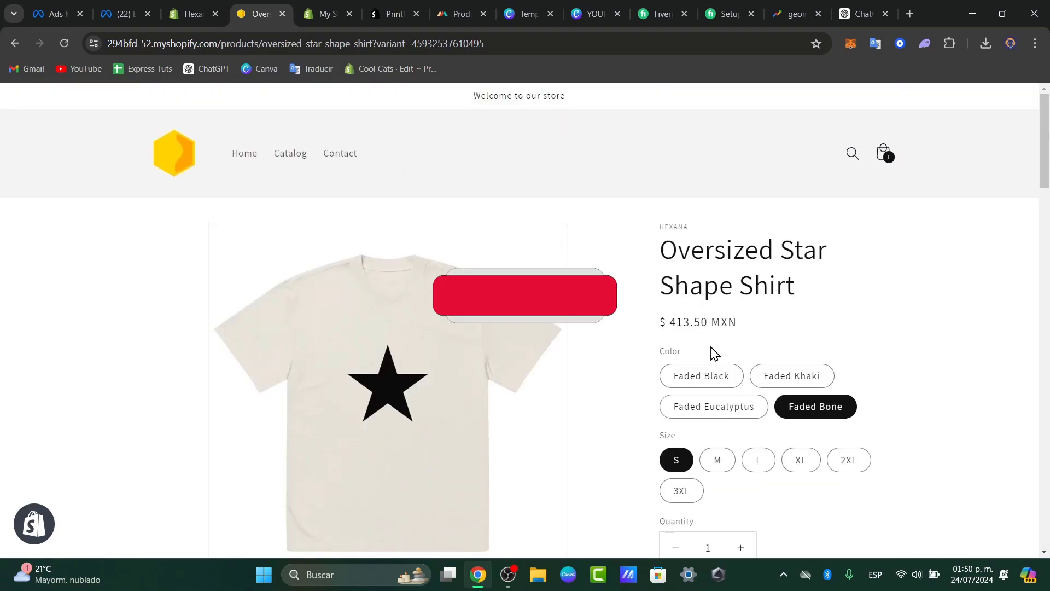
click(278, 157)
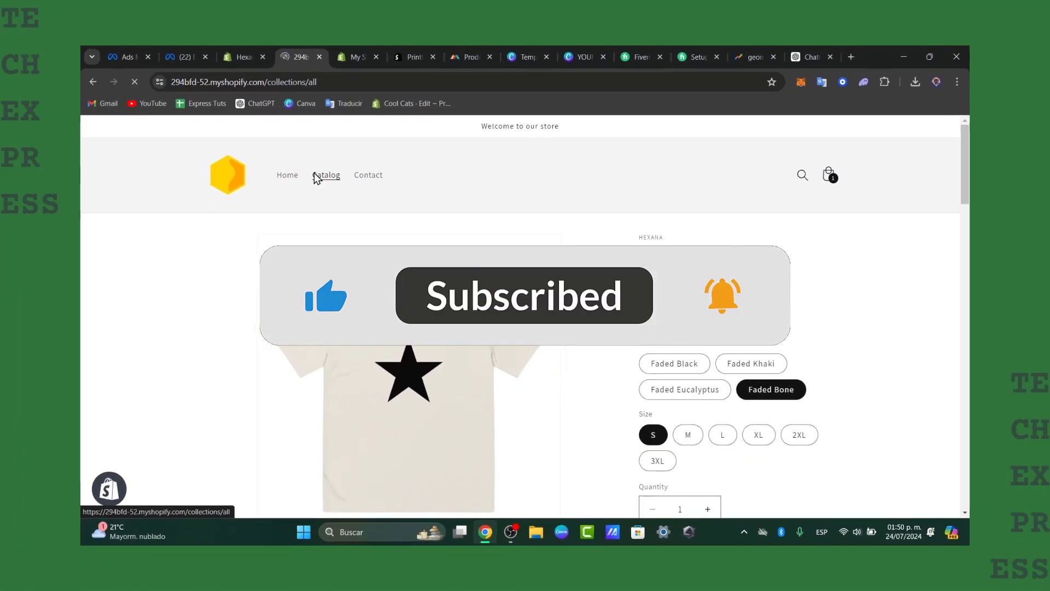